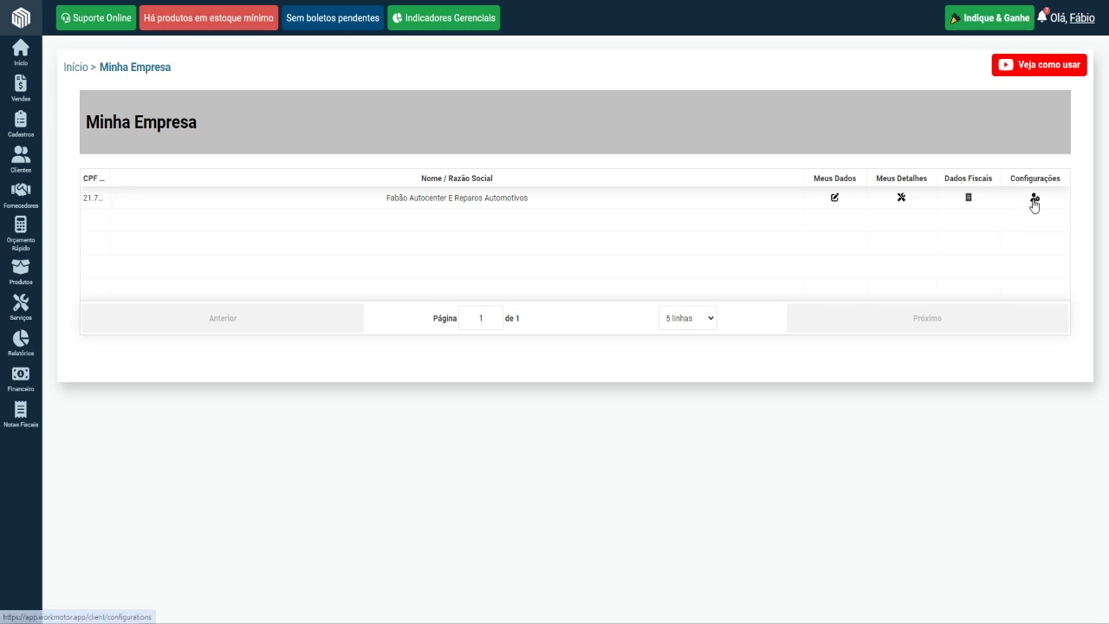
# - Open the company's Configurações page and inspect the default Caixa/Banco options in Configurações Financeiras
pyautogui.click(1034, 199)
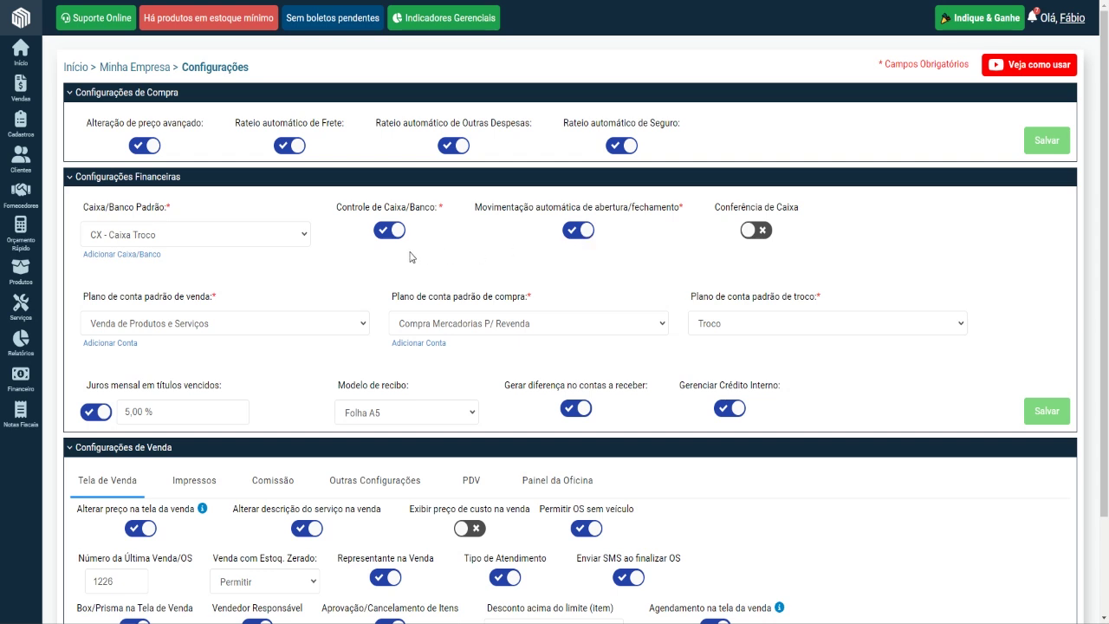
pyautogui.click(305, 239)
pyautogui.click(348, 248)
# - Go to the Caixa page under Vendas
pyautogui.moveTo(31, 97)
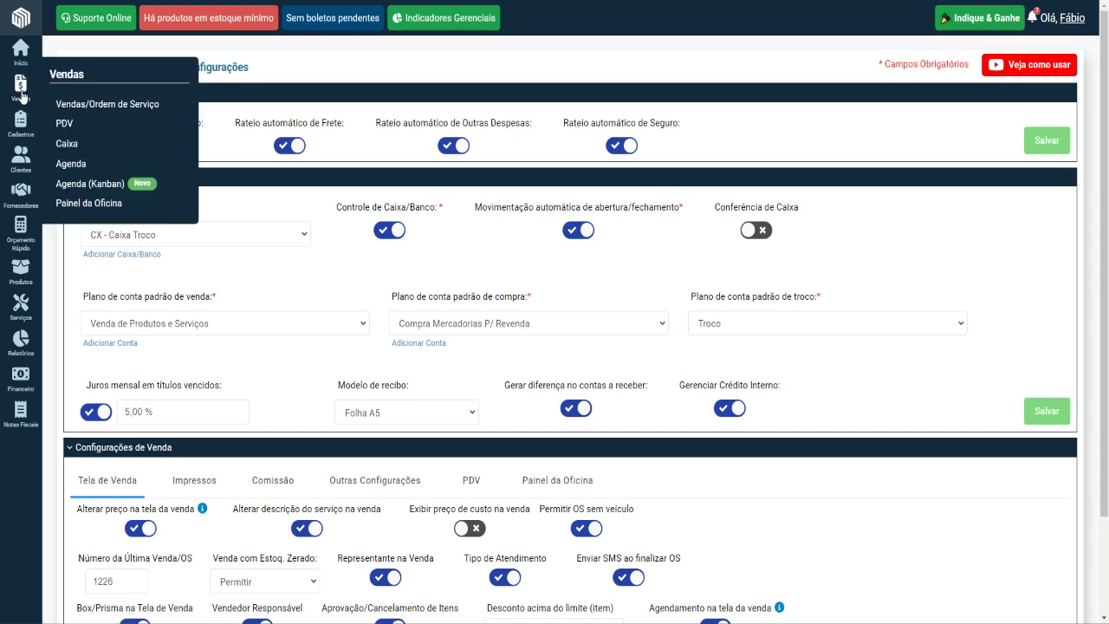
pyautogui.click(78, 149)
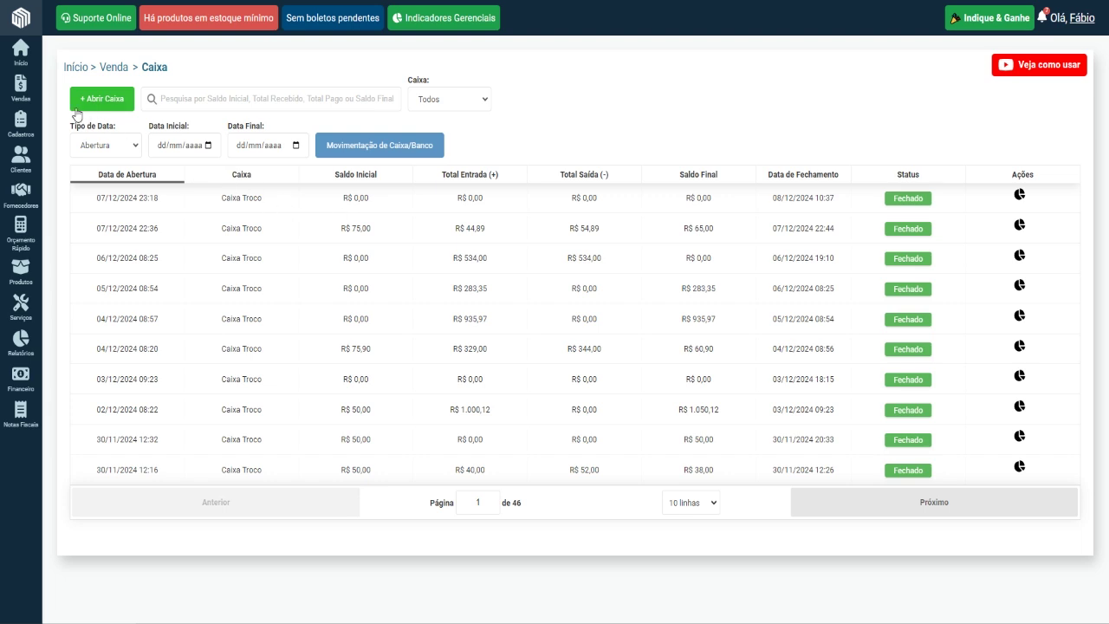
pyautogui.moveTo(10, 96)
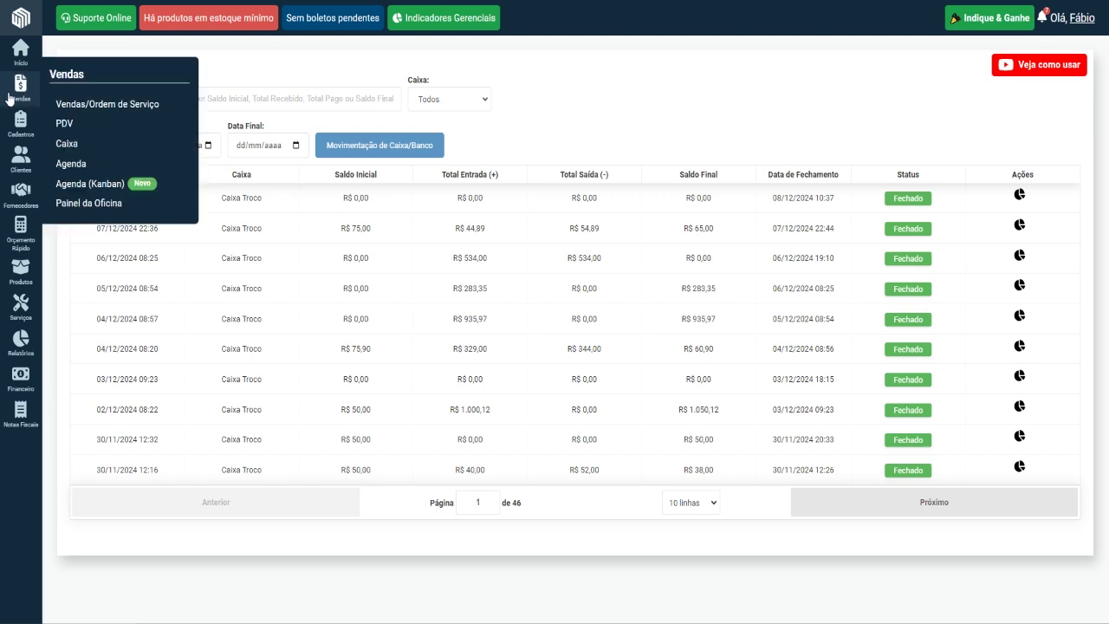
pyautogui.click(88, 152)
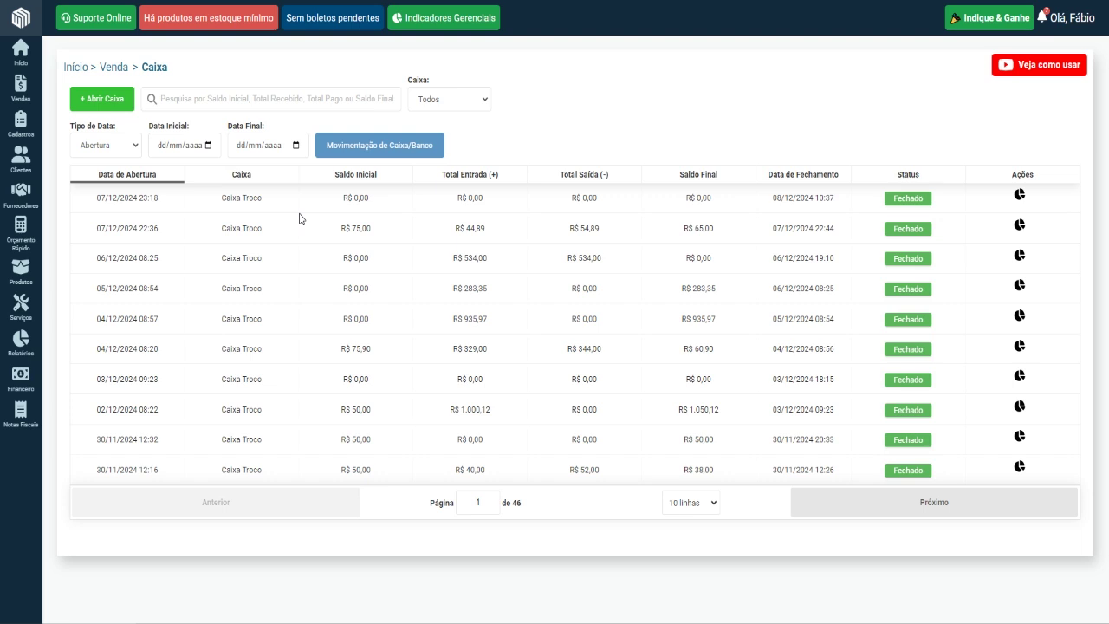
# - Open the CX - Caixa Troco cash register with a starting balance of R$ 75,97
pyautogui.click(108, 98)
pyautogui.click(543, 130)
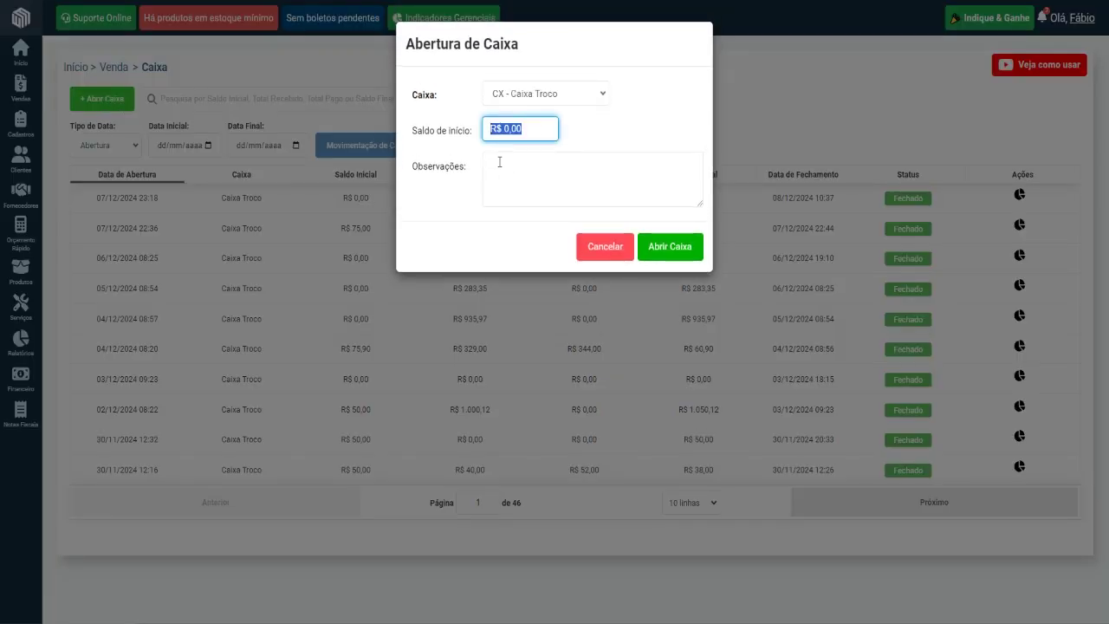
pyautogui.write('7,5')
pyautogui.write('97')
pyautogui.click(673, 252)
pyautogui.click(714, 145)
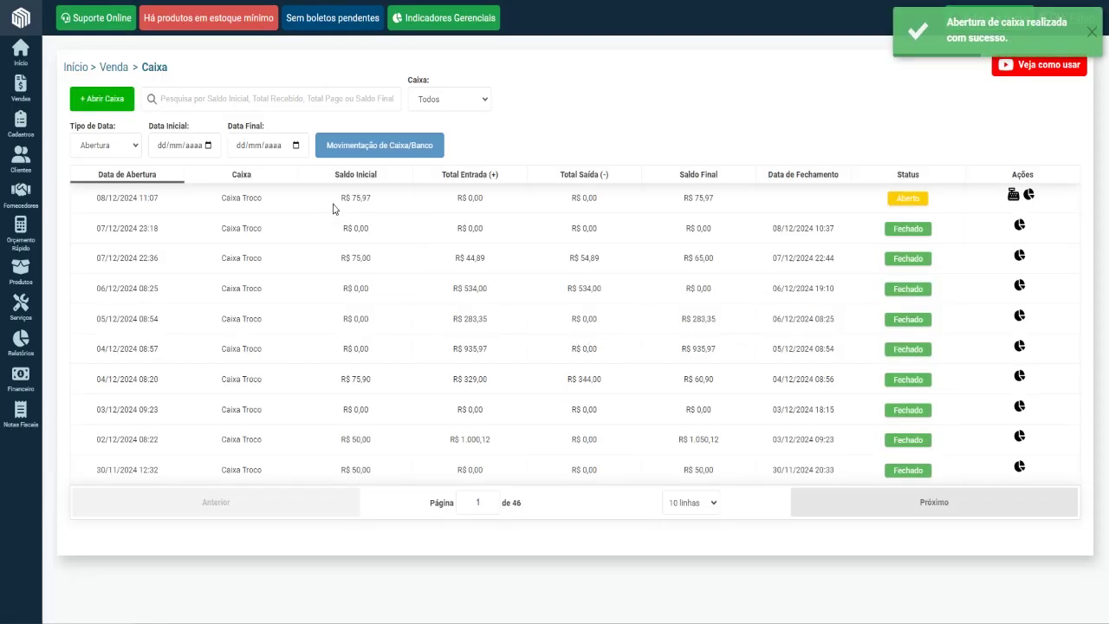
pyautogui.moveTo(335, 208); pyautogui.dragTo(388, 208)
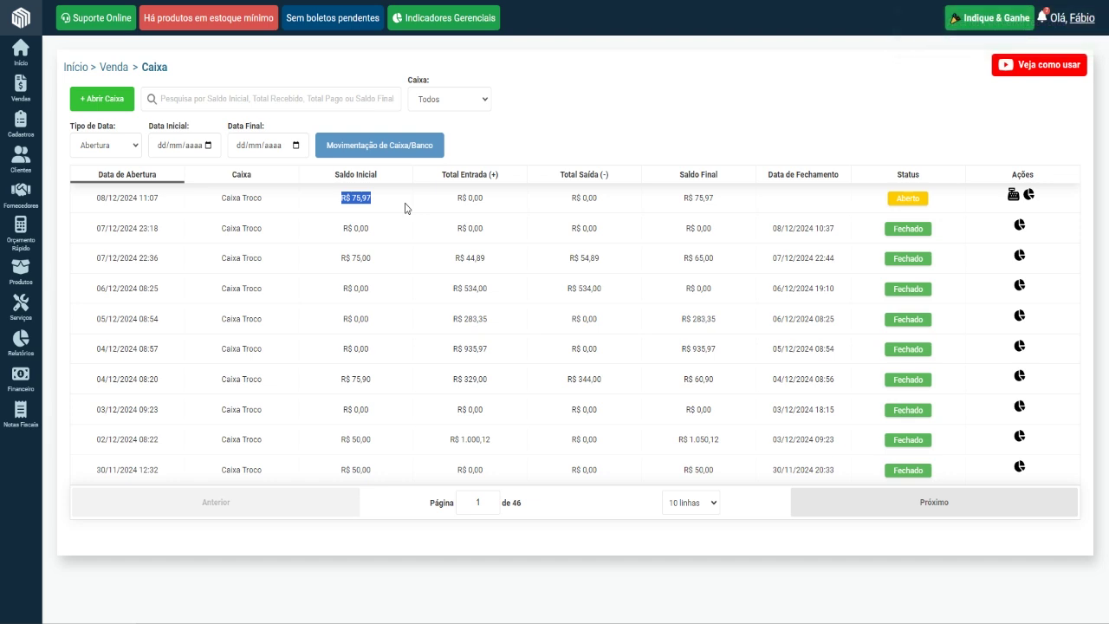
# - Create a new Caixa/Banco movement described as "compra de pão" and assign it to Caixa Troco
pyautogui.click(398, 153)
pyautogui.click(242, 218)
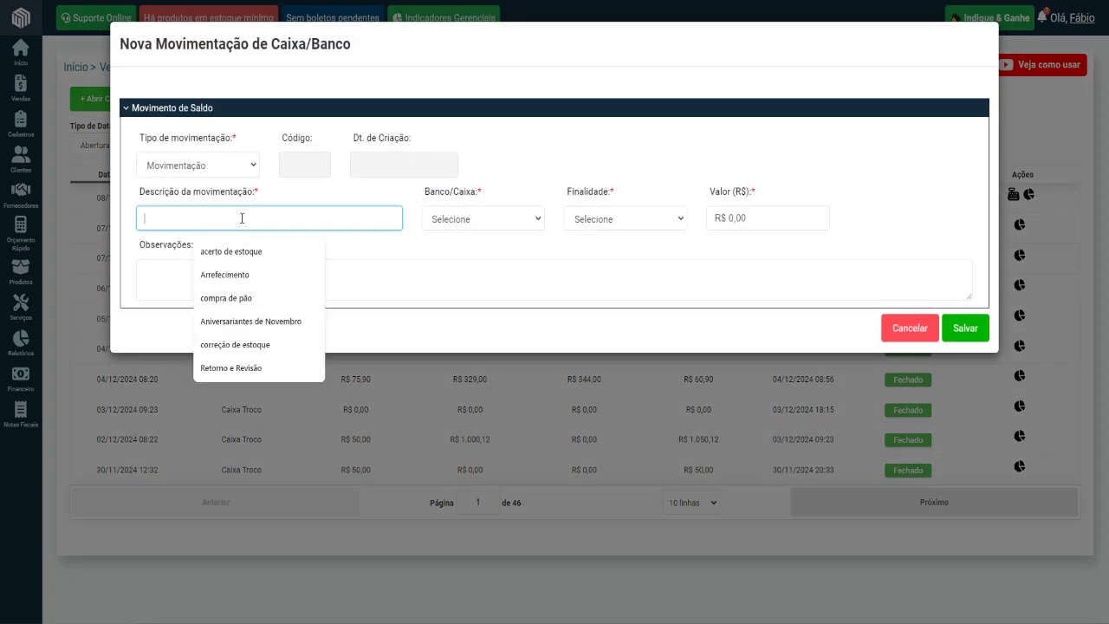
pyautogui.write('Com')
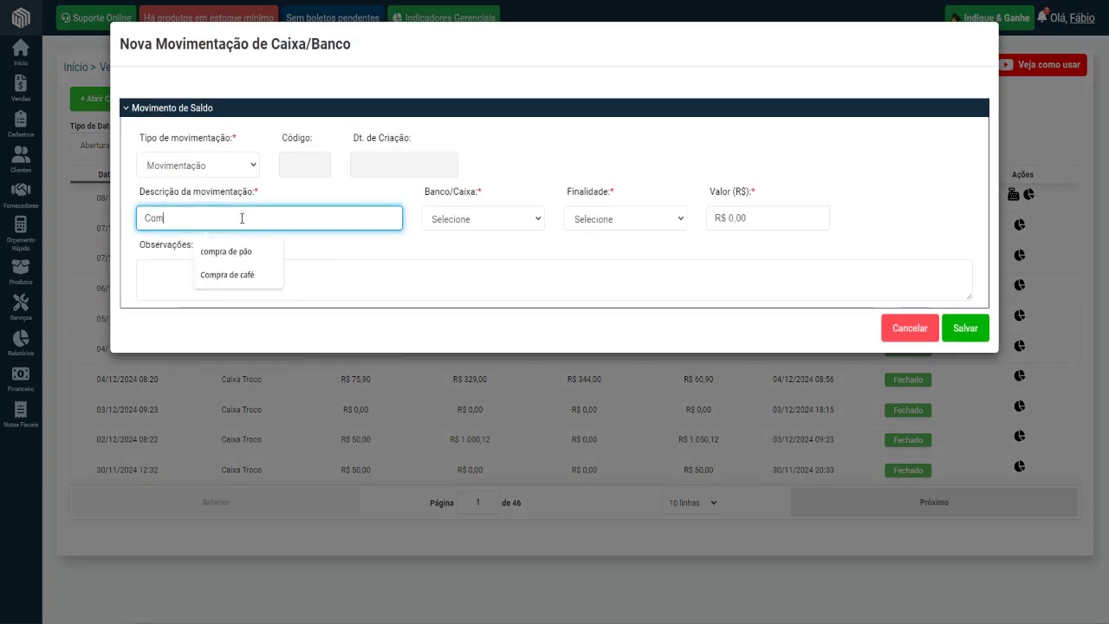
pyautogui.click(251, 253)
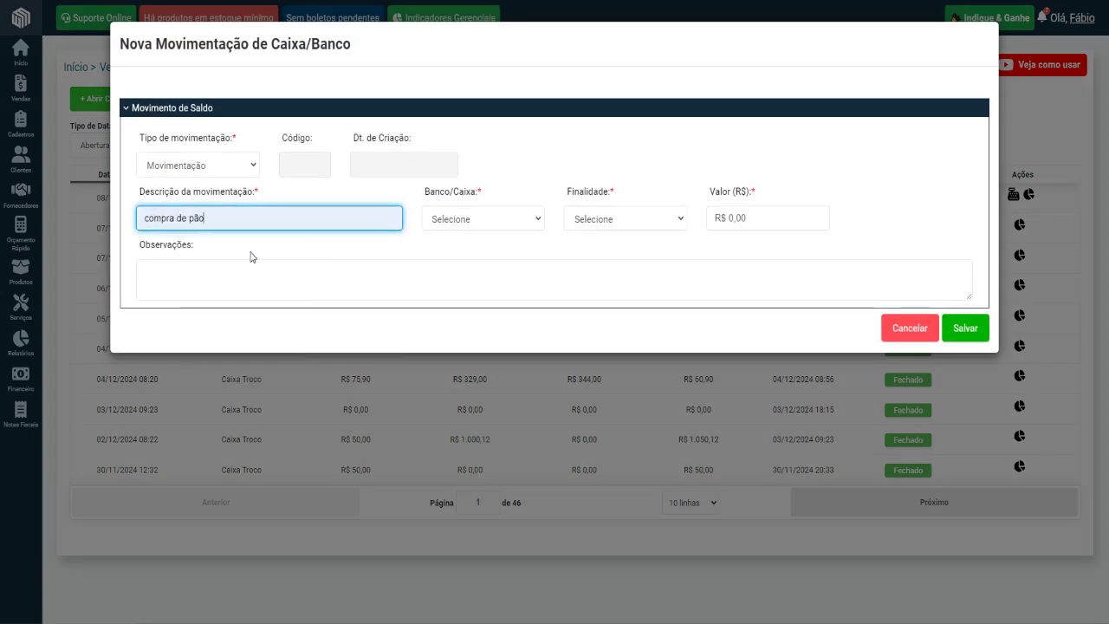
pyautogui.click(505, 227)
pyautogui.click(507, 273)
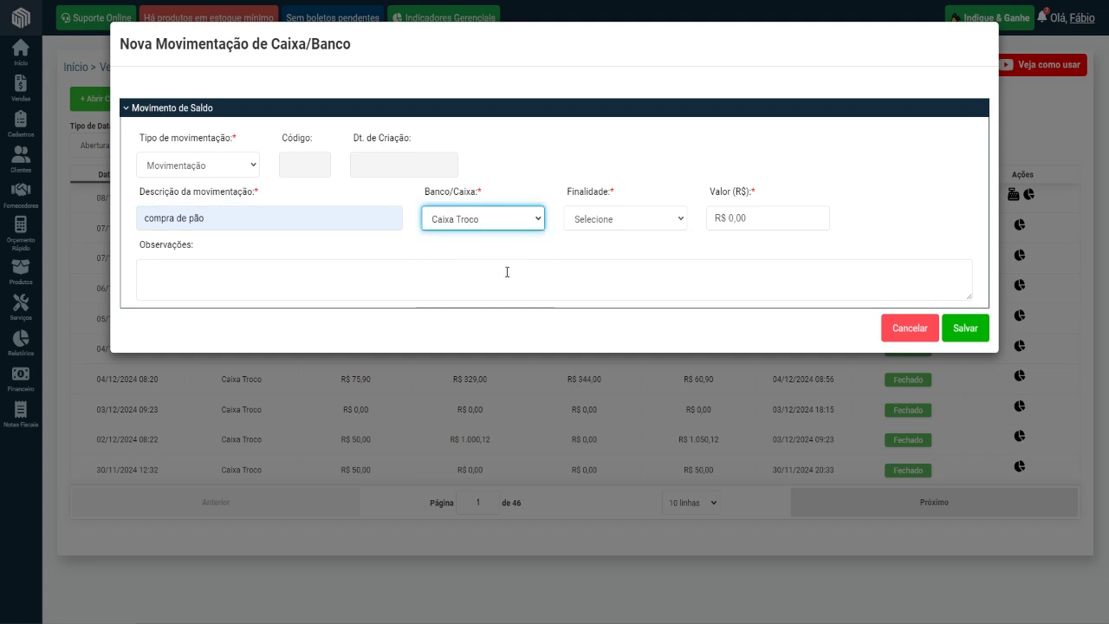
# - Set the movement as Saída with a value of R$ 15,90 and save it with Finalizar e movimentar saldo
pyautogui.click(601, 228)
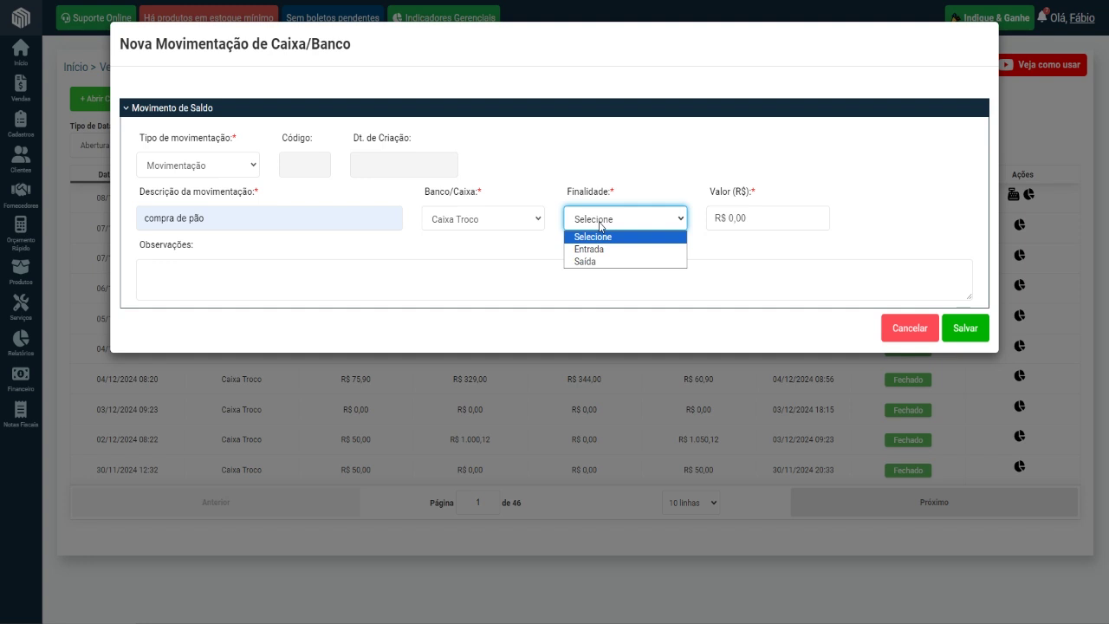
pyautogui.click(604, 261)
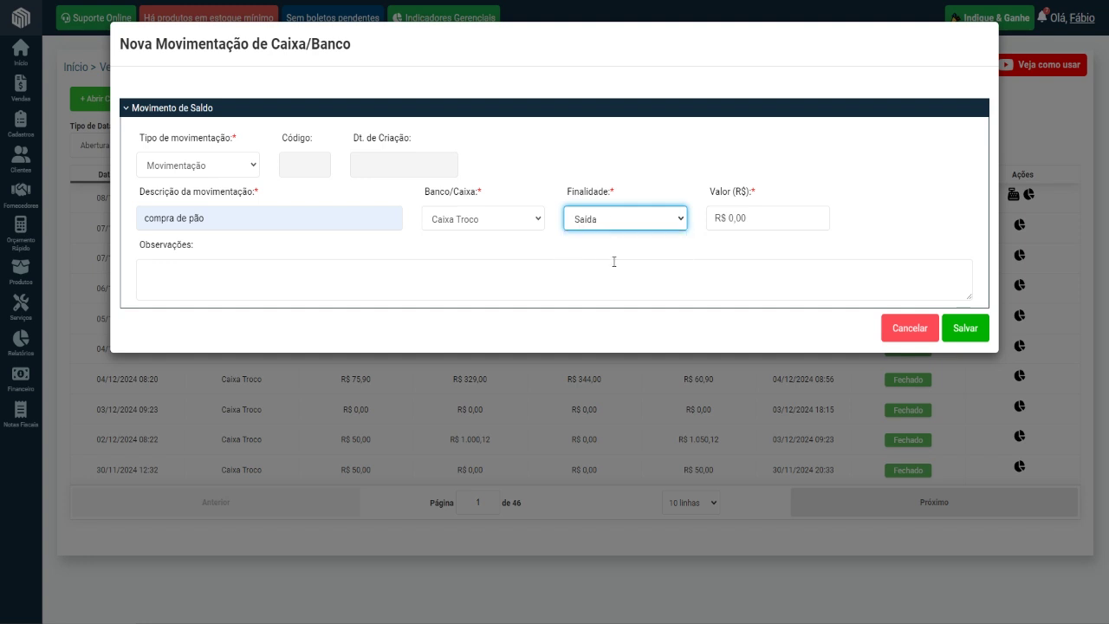
pyautogui.press('Tab')
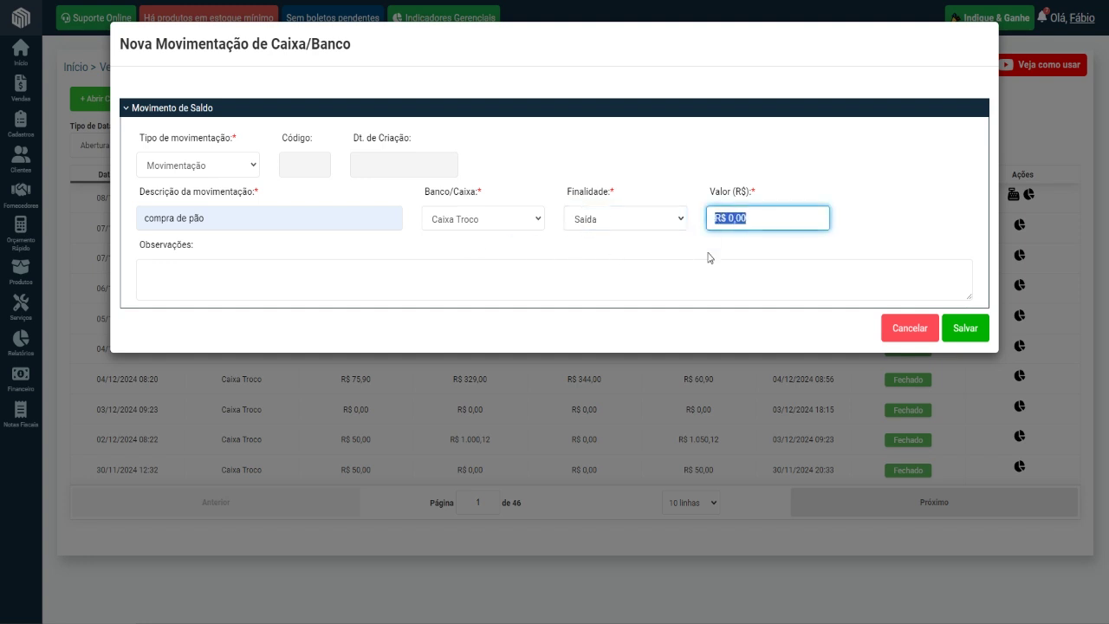
pyautogui.write('15,90')
pyautogui.click(966, 328)
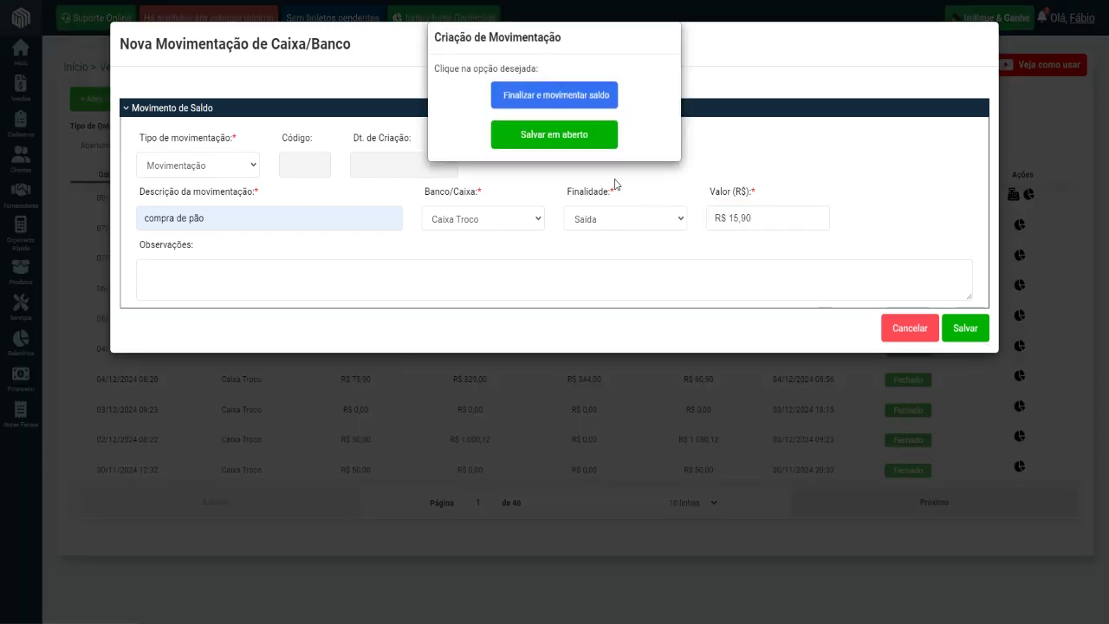
pyautogui.click(554, 96)
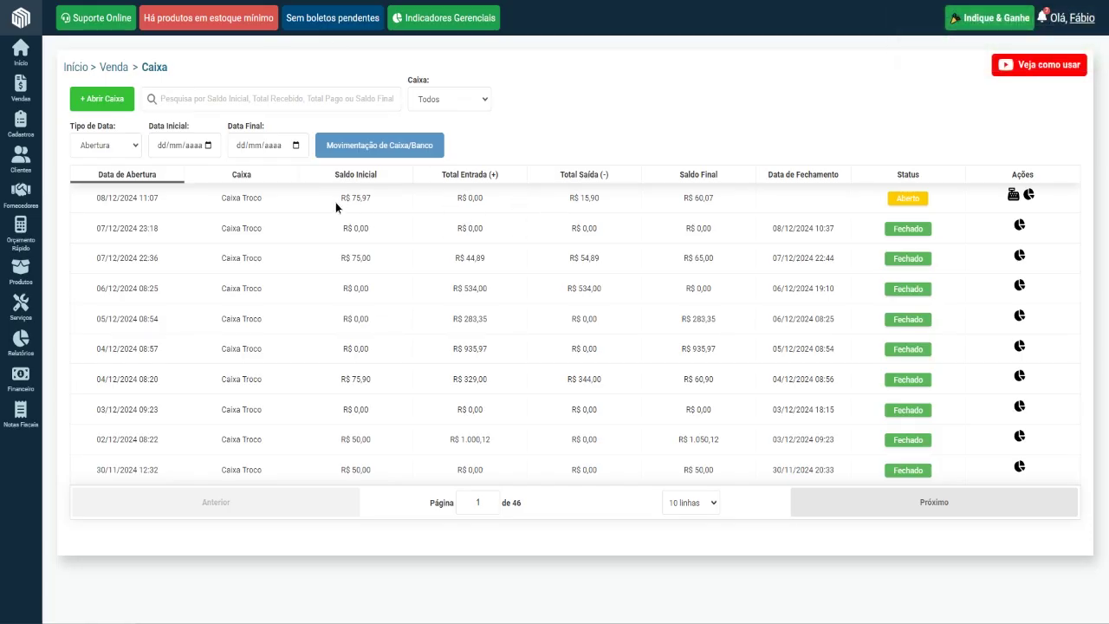
# - Check the open register's initial balance and total outflow, plus the "compra de pão" entry in the cash closing report
pyautogui.moveTo(337, 202); pyautogui.dragTo(380, 208)
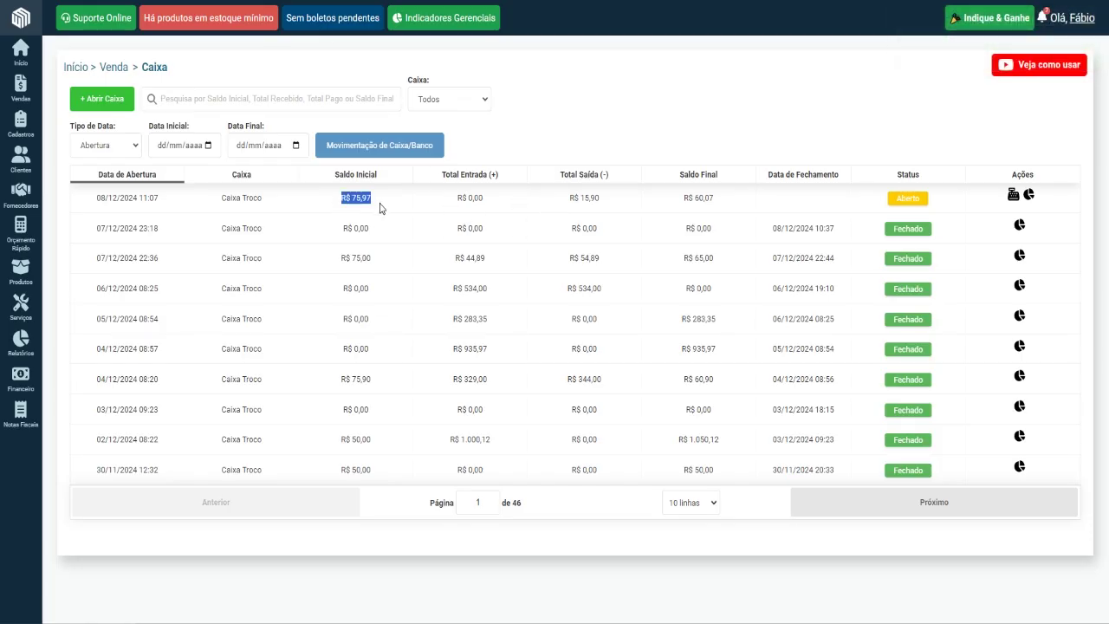
pyautogui.click(564, 205)
pyautogui.moveTo(564, 204); pyautogui.dragTo(611, 206)
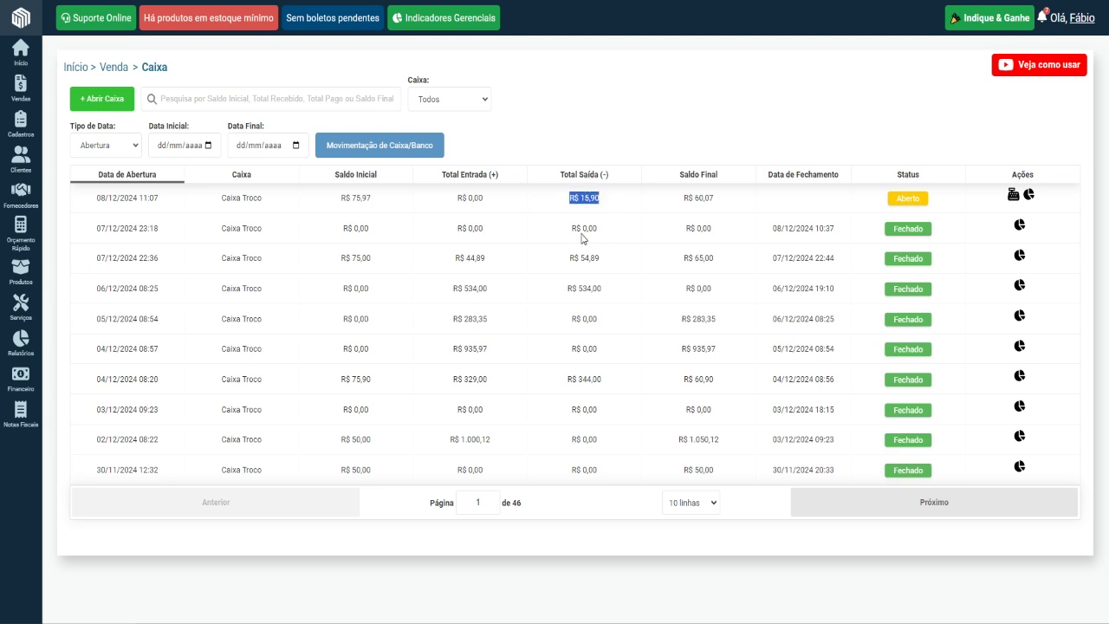
pyautogui.click(256, 19)
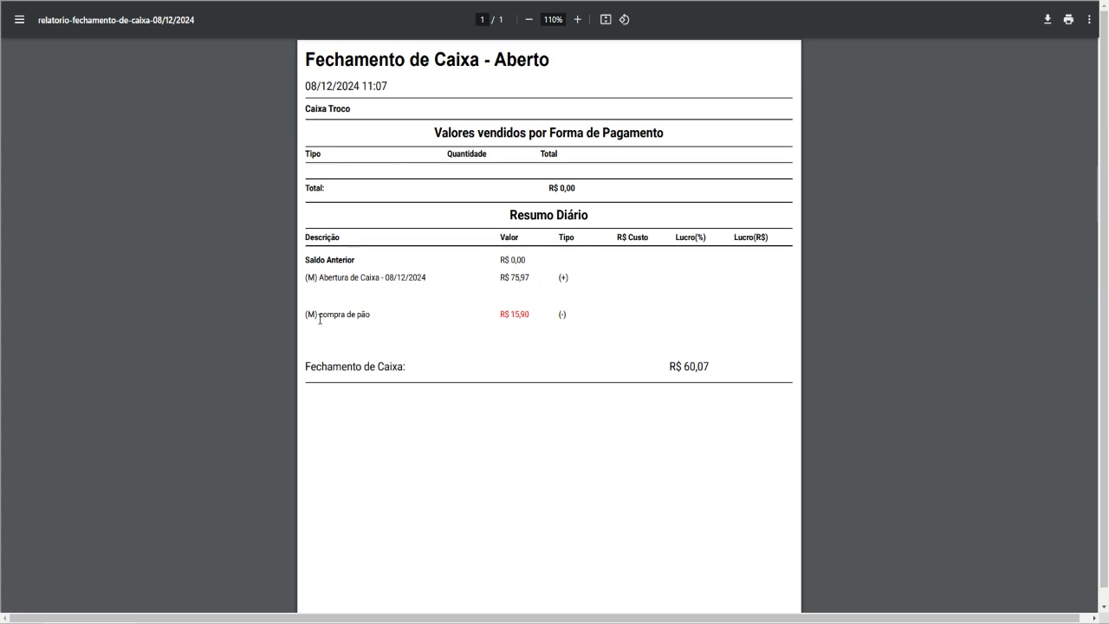
pyautogui.moveTo(302, 316); pyautogui.dragTo(632, 331)
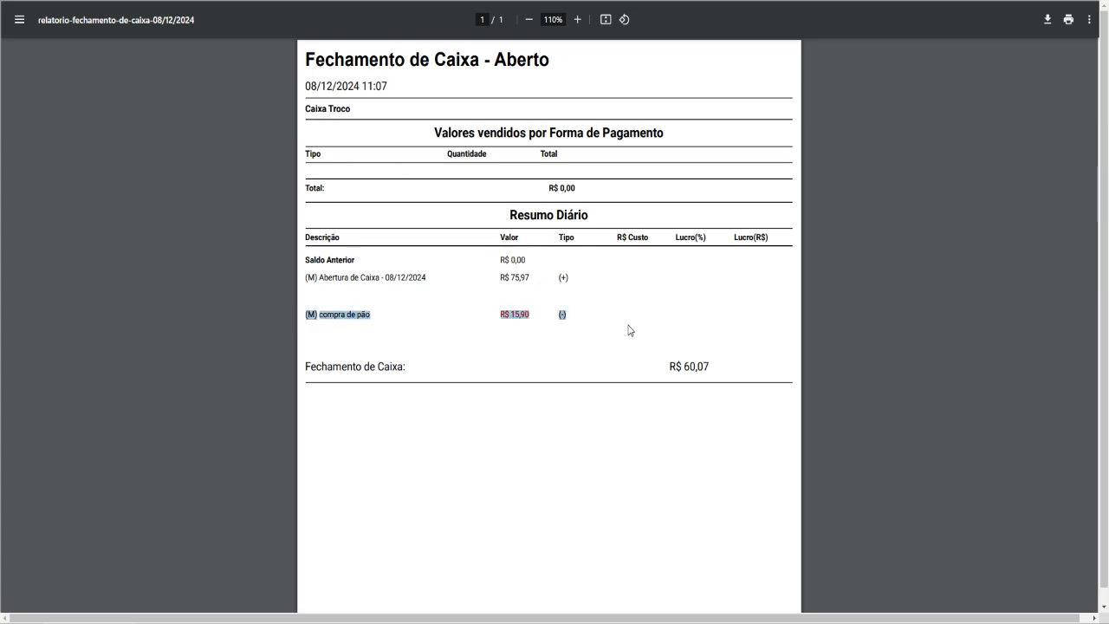
pyautogui.click(648, 333)
# - Switch to the Nova Venda page, choose the 2x (S/ Entrada) payment condition and set the first installment to R$ 70,00
pyautogui.click(211, 3)
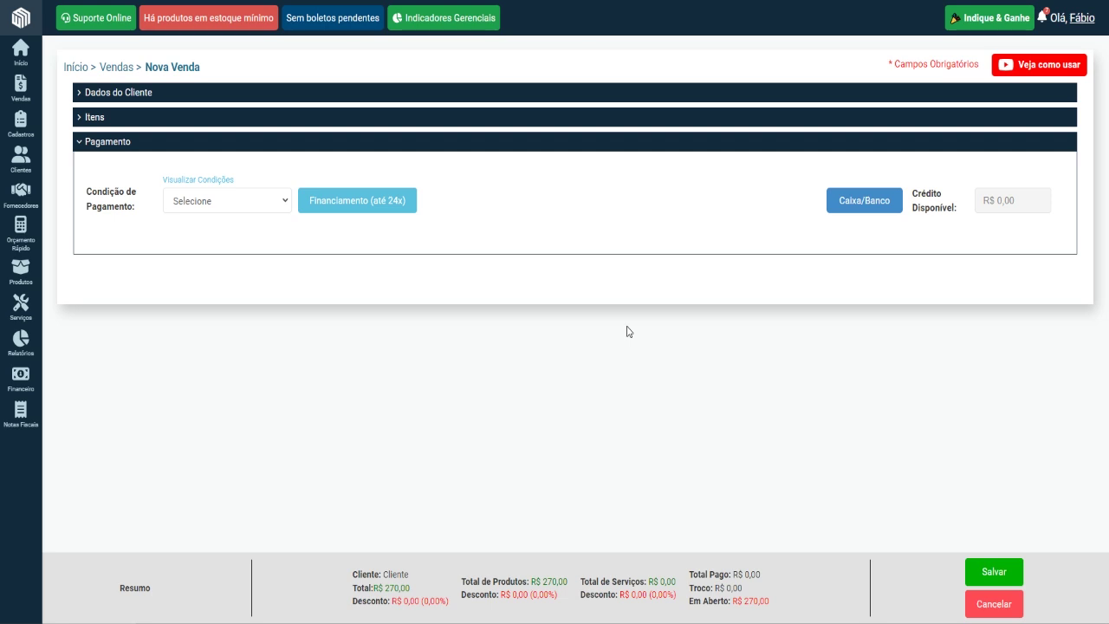
pyautogui.click(260, 206)
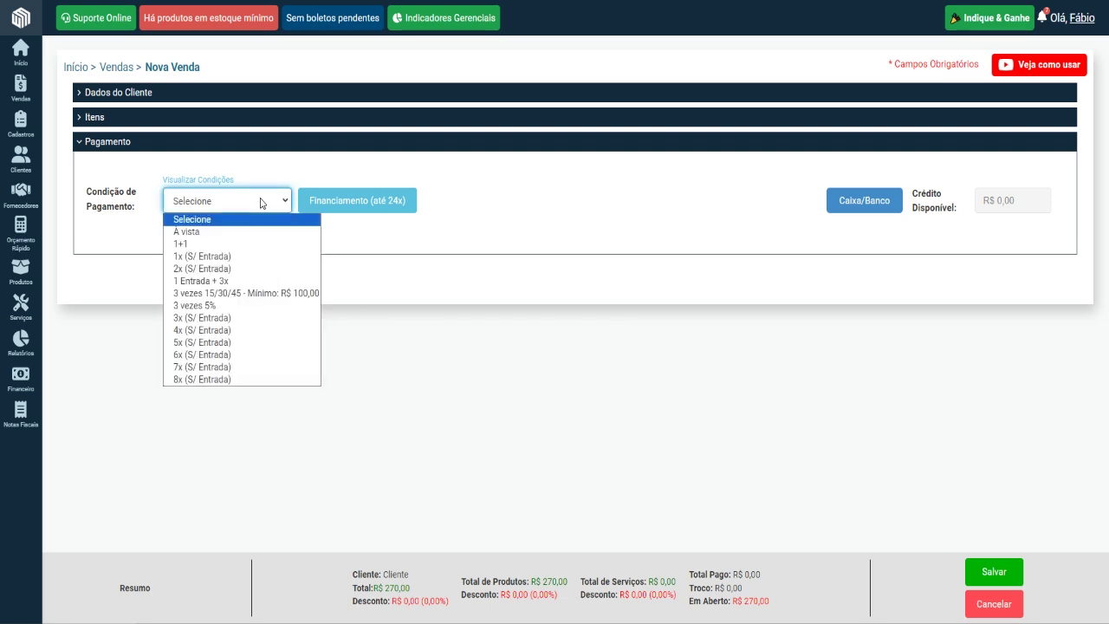
pyautogui.click(260, 269)
pyautogui.doubleClick(401, 290)
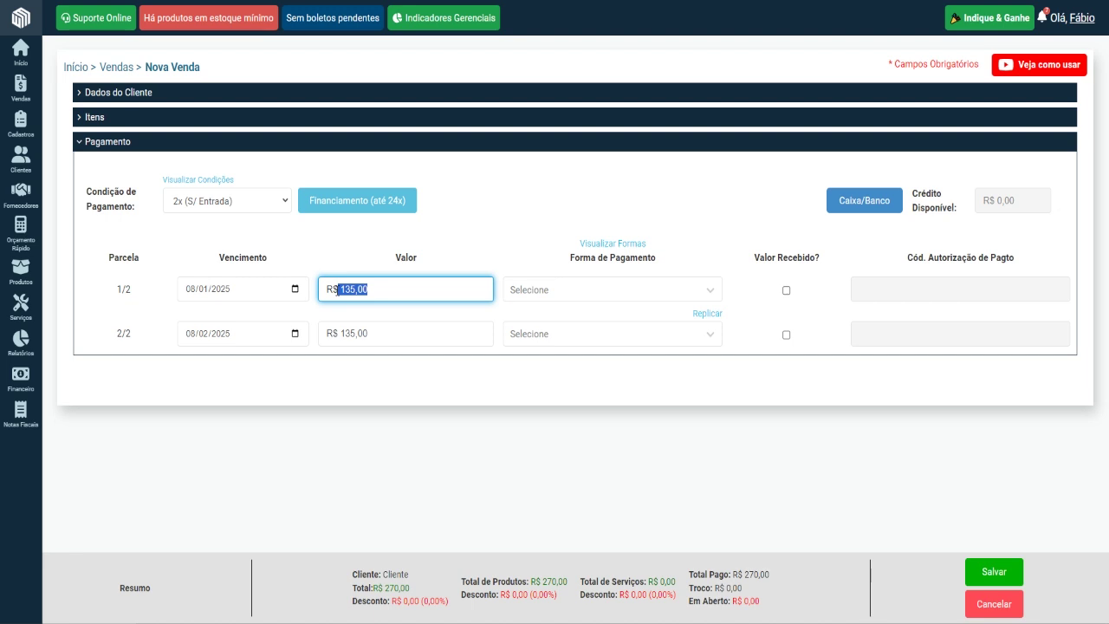
pyautogui.doubleClick(383, 287)
pyautogui.write('70,00')
pyautogui.doubleClick(747, 573)
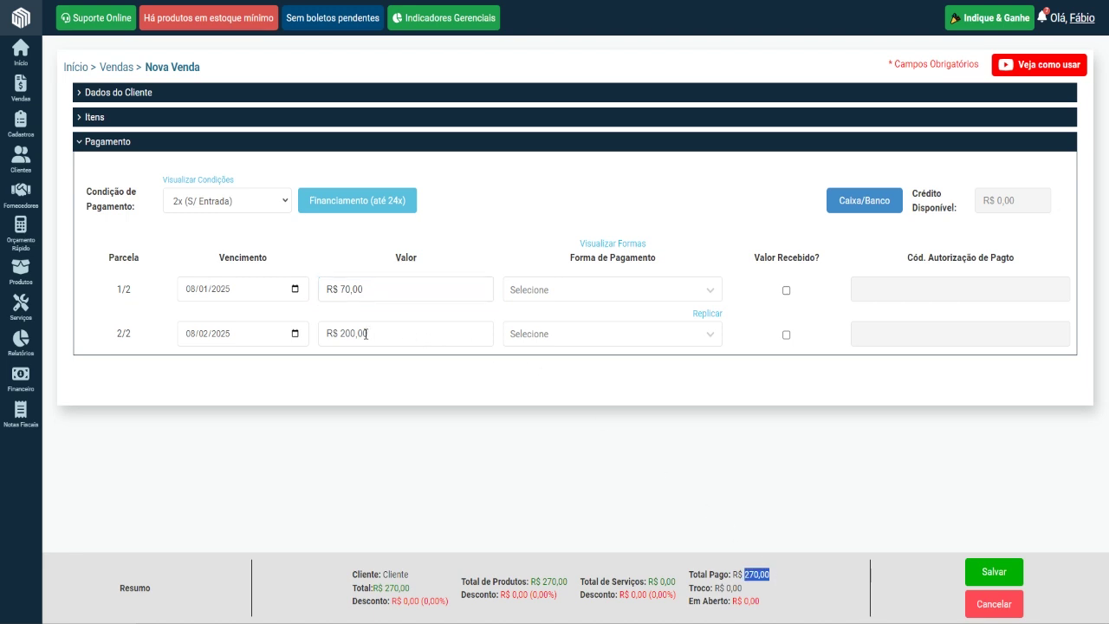
# - Set the payment method to DINHEIRO for the first installment and PIX for the second
pyautogui.click(604, 297)
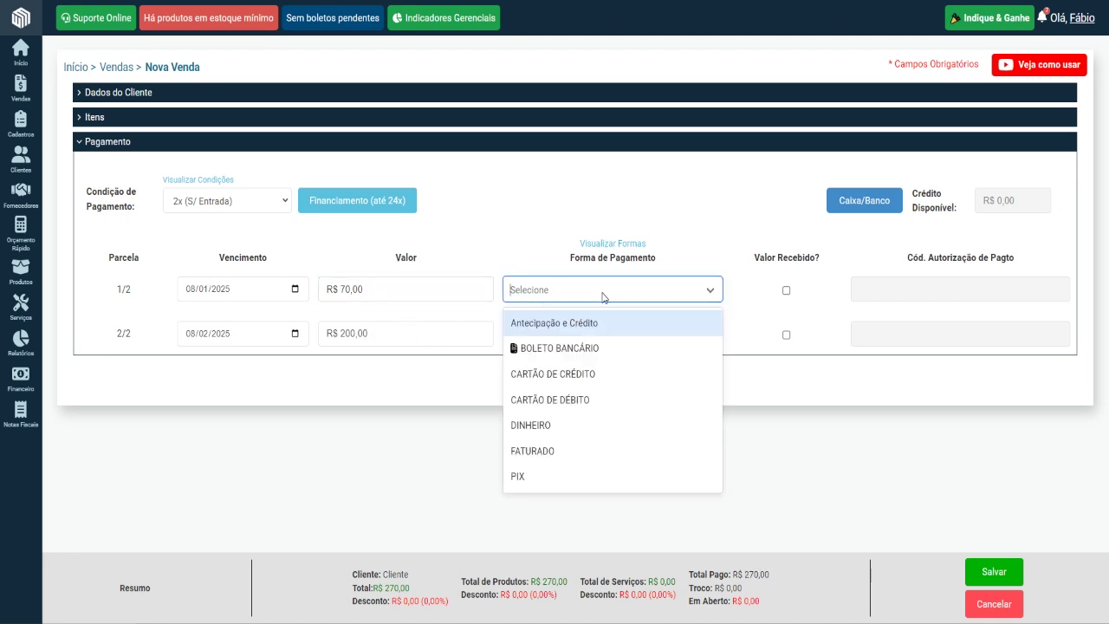
pyautogui.click(602, 425)
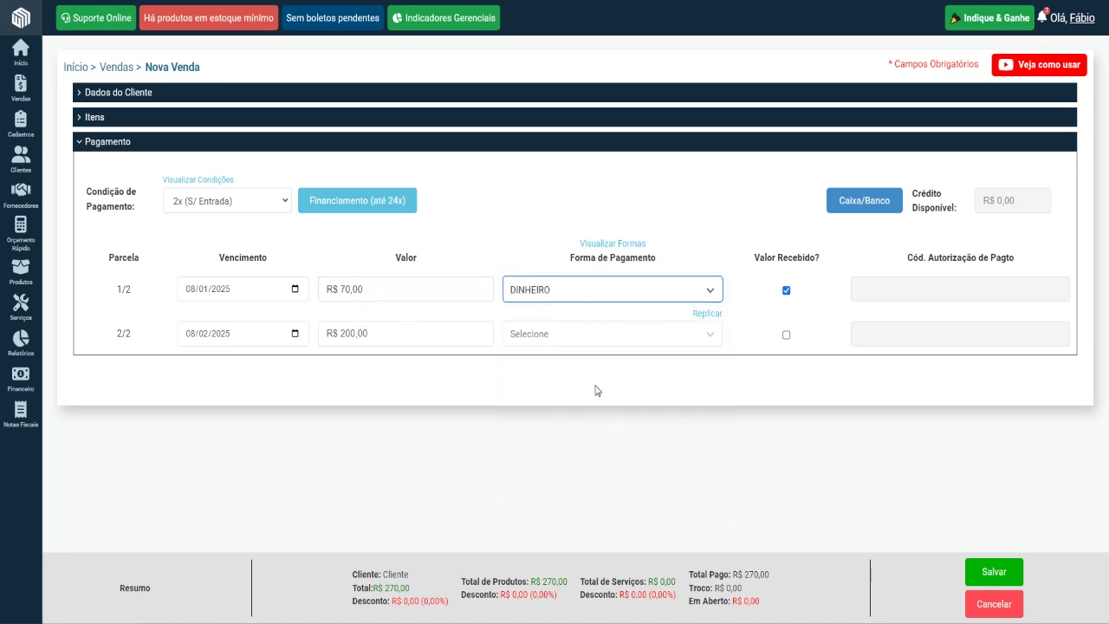
pyautogui.click(592, 334)
pyautogui.click(583, 520)
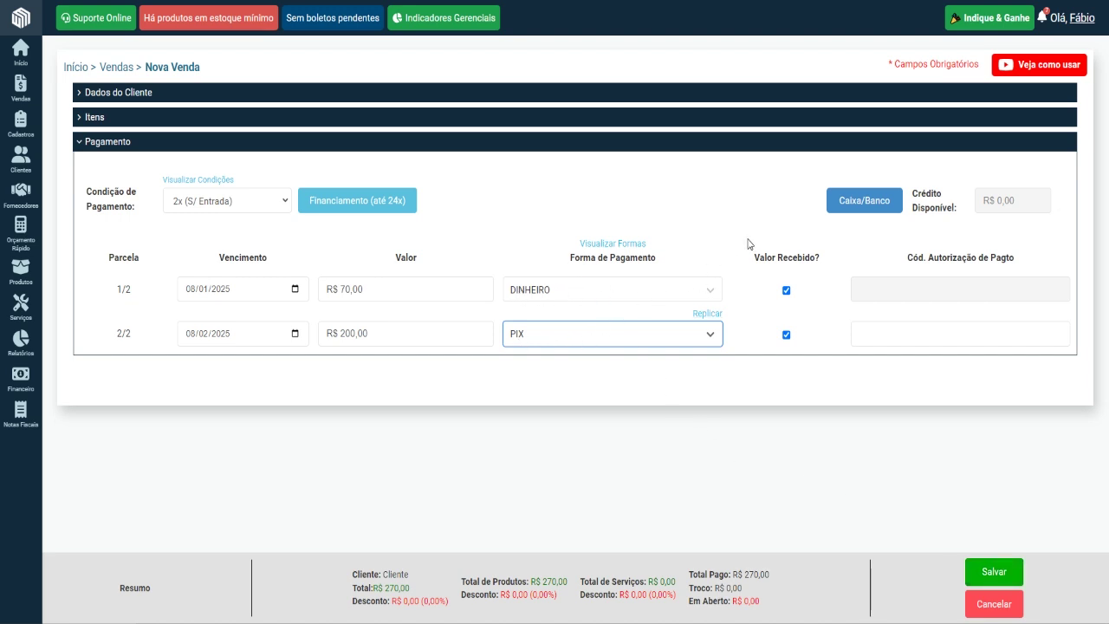
# - Assign the PIX installment to the BC - Santander account and confirm the Caixa/Banco change
pyautogui.click(865, 208)
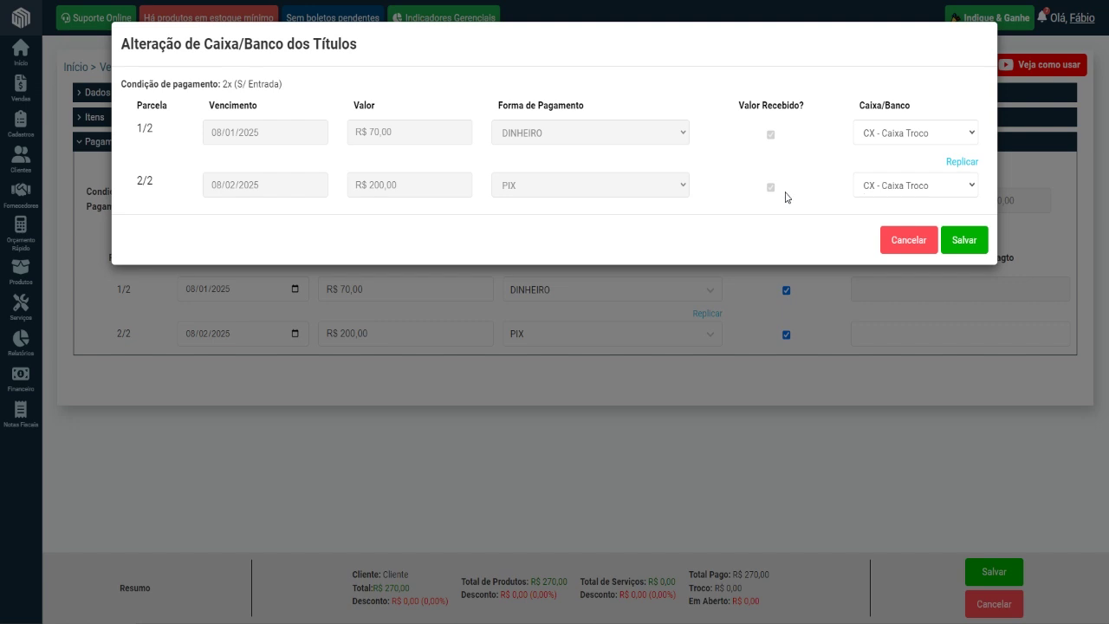
pyautogui.click(875, 186)
pyautogui.click(860, 266)
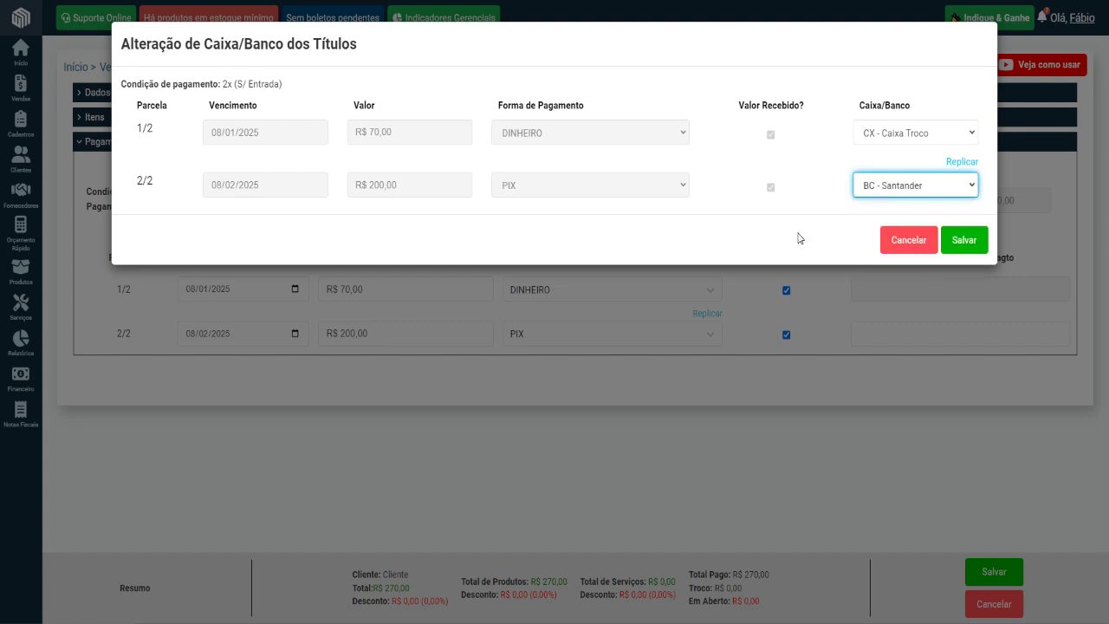
pyautogui.click(968, 251)
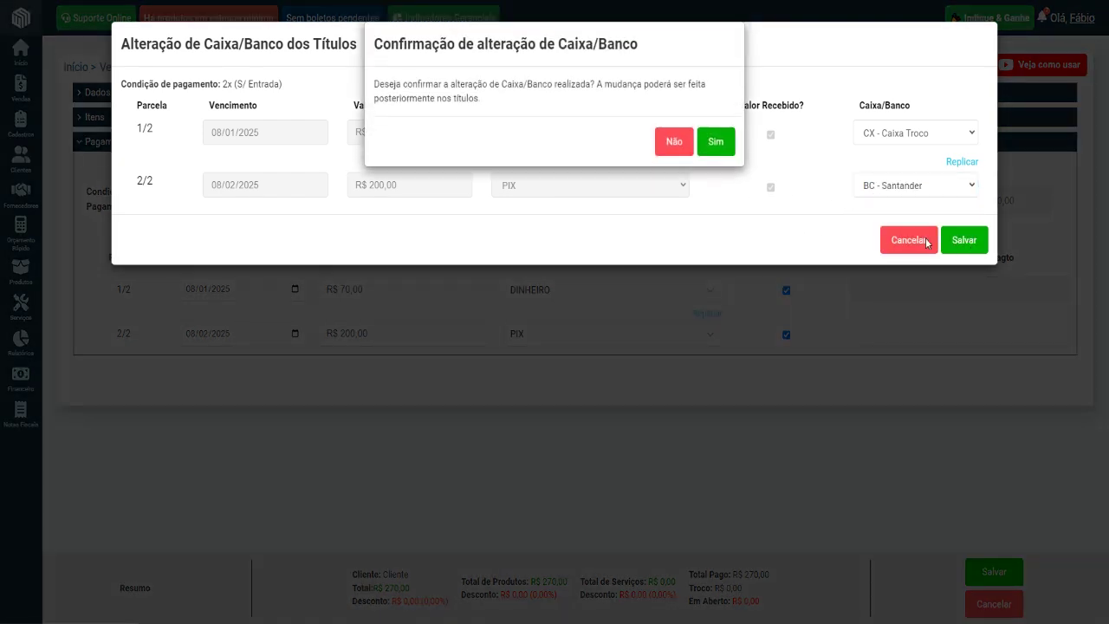
pyautogui.click(717, 147)
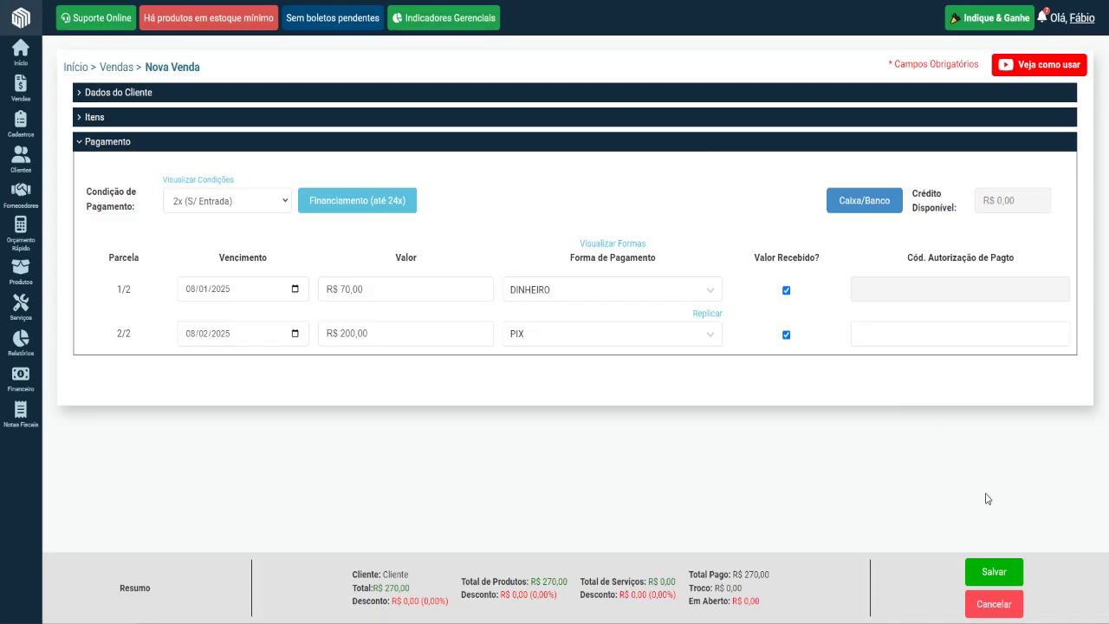
# - Save and finalize the sale
pyautogui.click(992, 574)
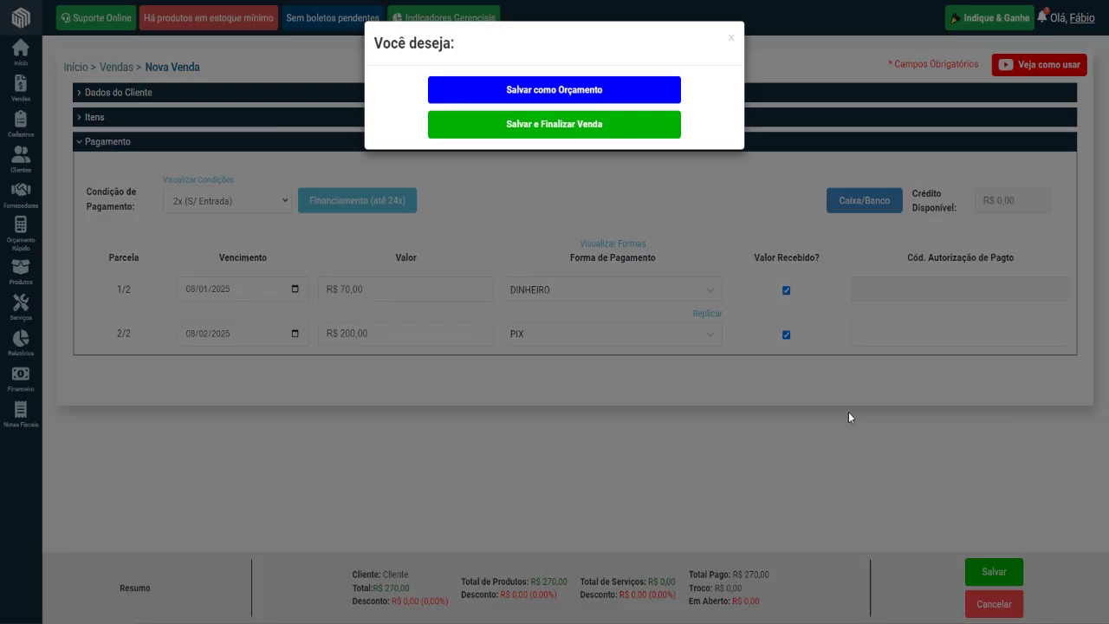
pyautogui.click(572, 128)
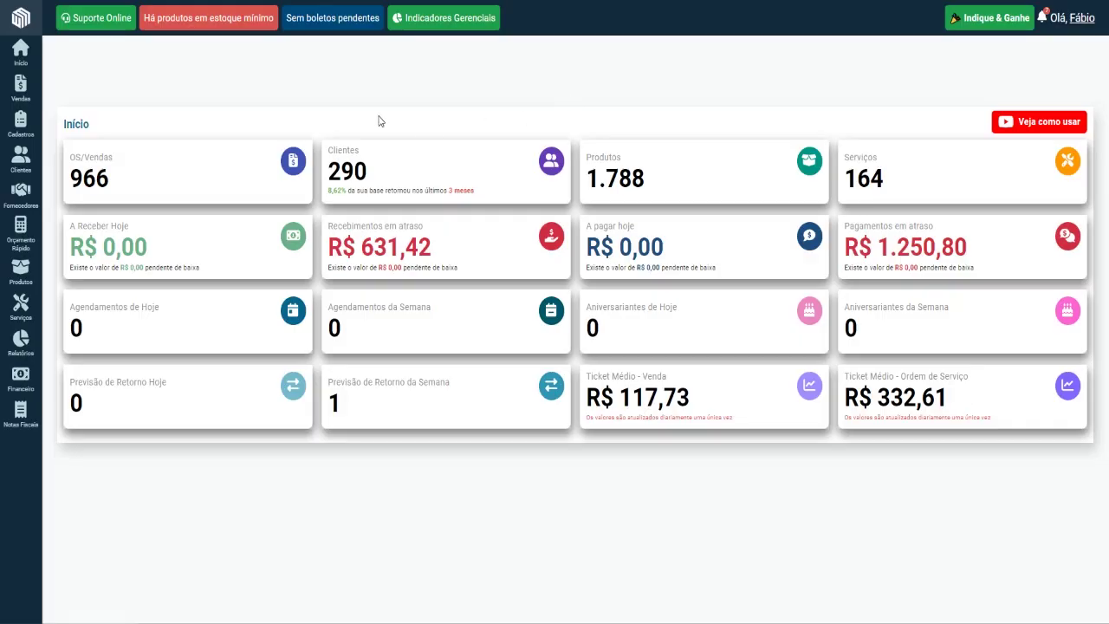
# - Go to the Caixa page and review the open Caixa Troco register's opening balance, inflows, outflows and final balance
pyautogui.moveTo(21, 93)
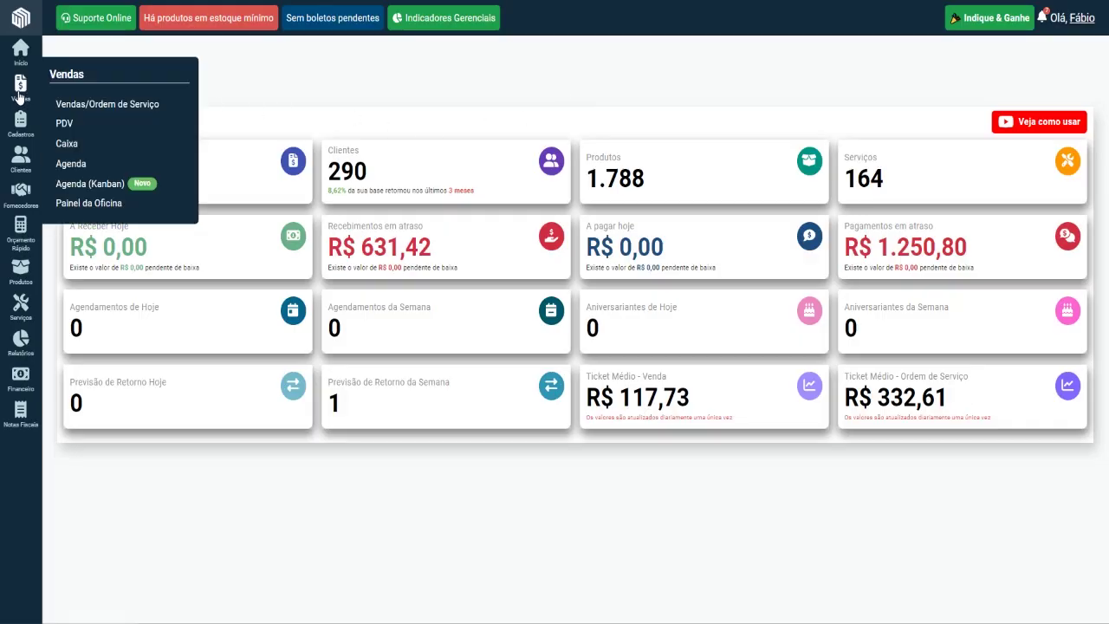
pyautogui.click(91, 144)
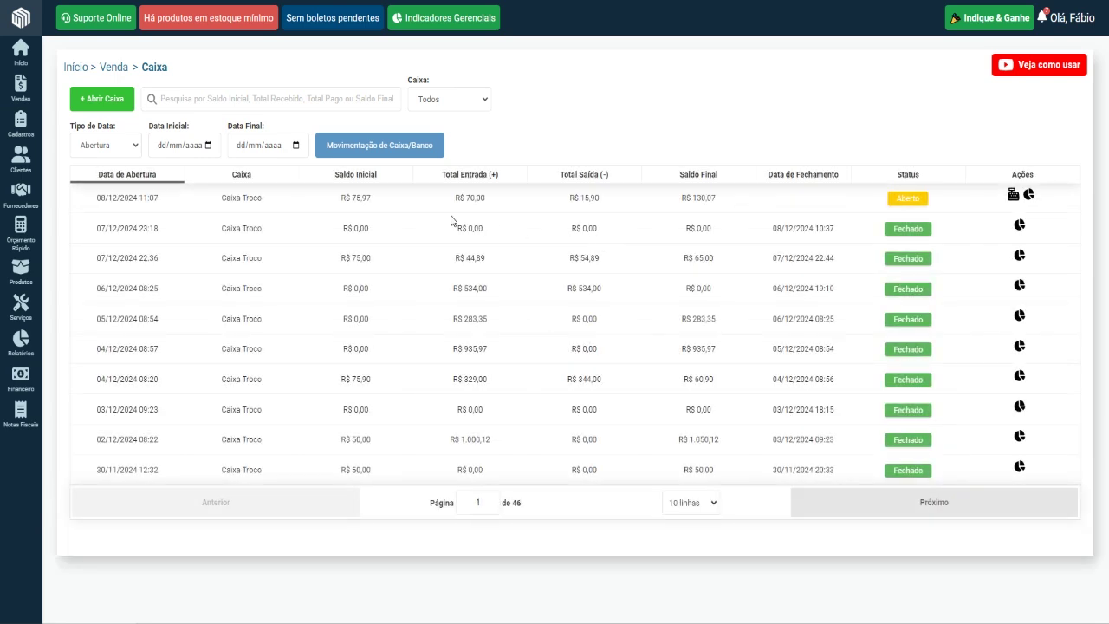
pyautogui.moveTo(342, 198); pyautogui.dragTo(372, 202)
pyautogui.moveTo(456, 199); pyautogui.dragTo(481, 203)
pyautogui.moveTo(566, 205); pyautogui.dragTo(608, 201)
pyautogui.moveTo(679, 199); pyautogui.dragTo(753, 215)
# - View the closing summary of the open Caixa Troco register, check its Saldo Final, and cancel the closing
pyautogui.click(1014, 198)
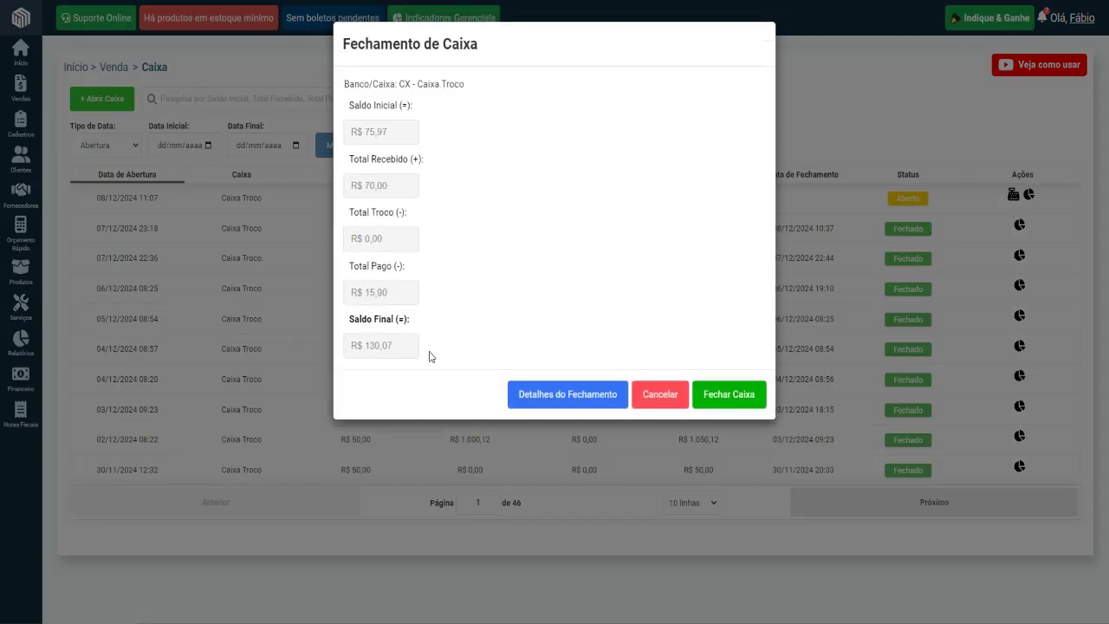
pyautogui.moveTo(398, 346); pyautogui.dragTo(363, 345)
pyautogui.click(659, 397)
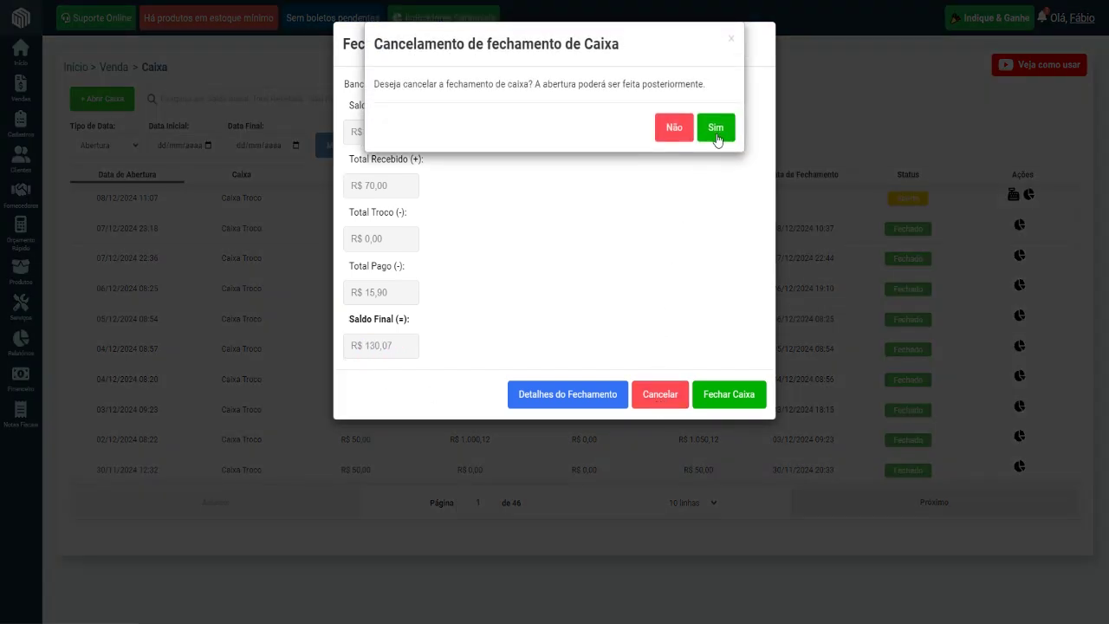
pyautogui.click(717, 130)
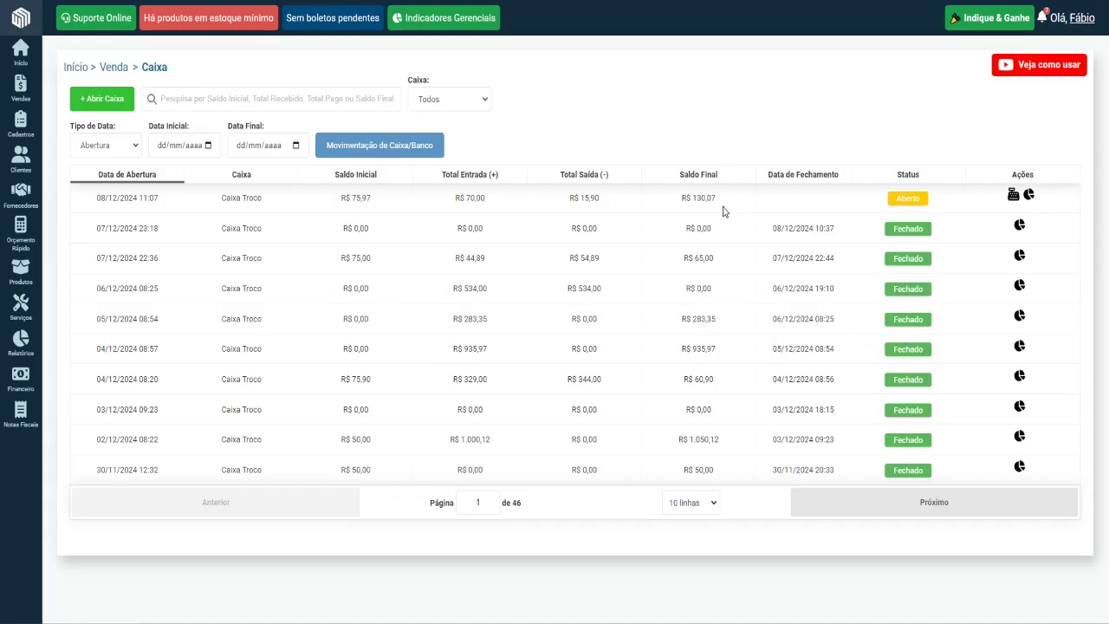
# - Compare the open register's Saldo Final with its Saldo Inicial and Total Entrada in the Caixa list
pyautogui.moveTo(730, 200); pyautogui.dragTo(673, 208)
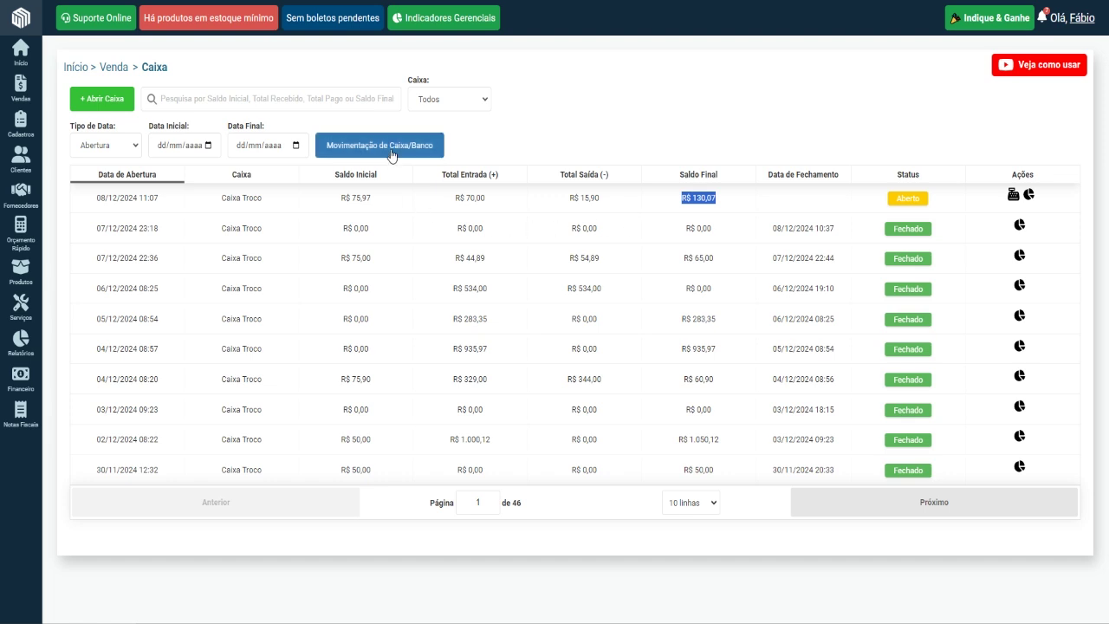
pyautogui.moveTo(443, 206); pyautogui.dragTo(502, 207)
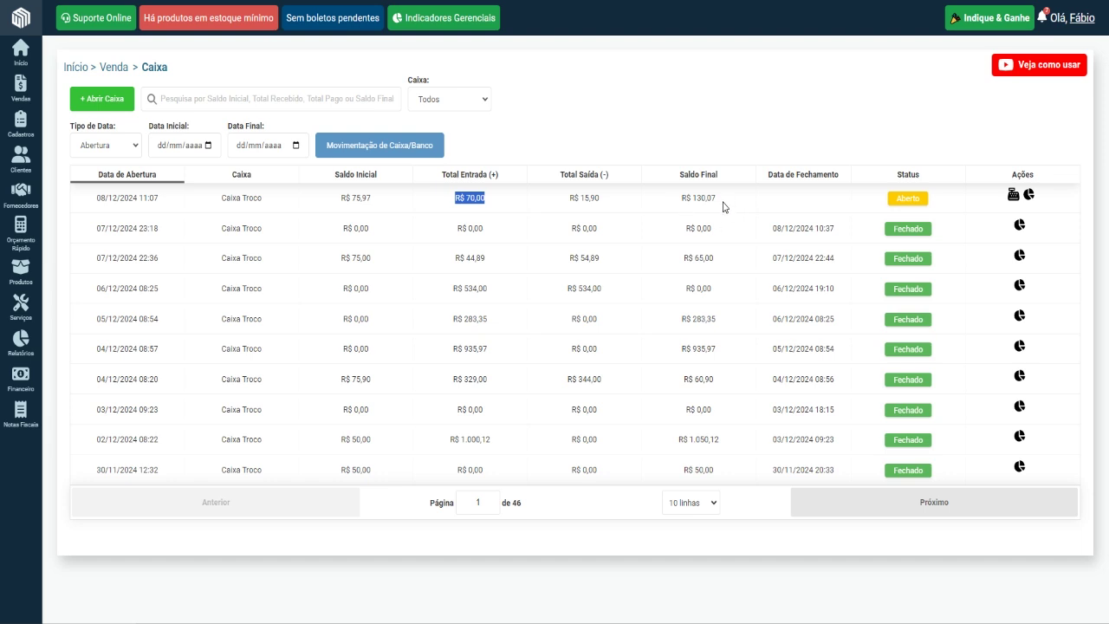
pyautogui.moveTo(726, 203); pyautogui.dragTo(681, 205)
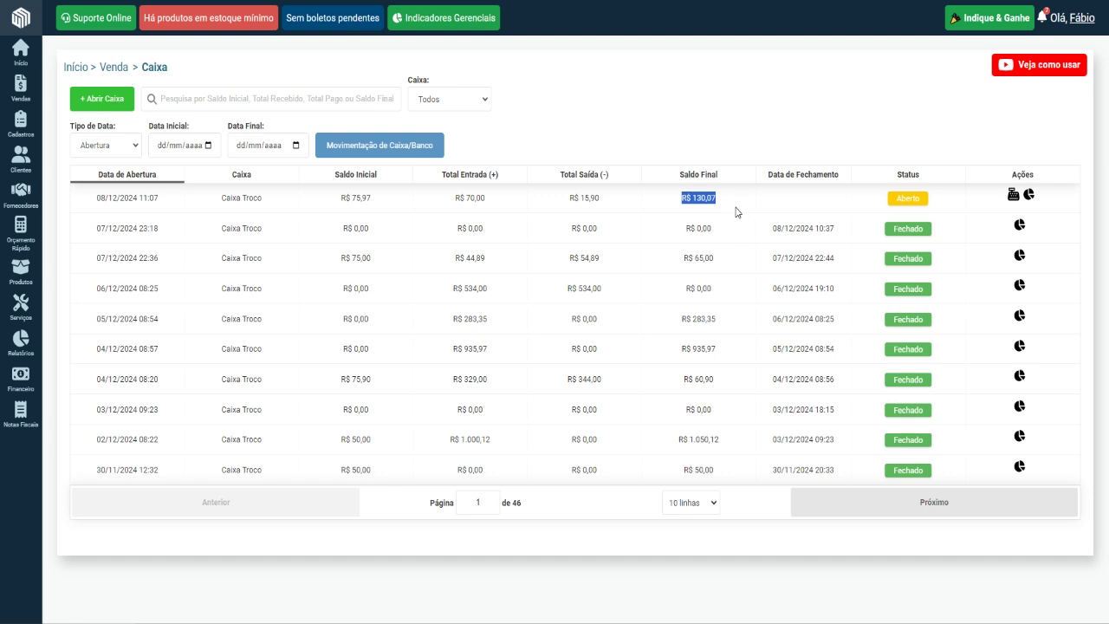
pyautogui.moveTo(402, 201); pyautogui.dragTo(335, 201)
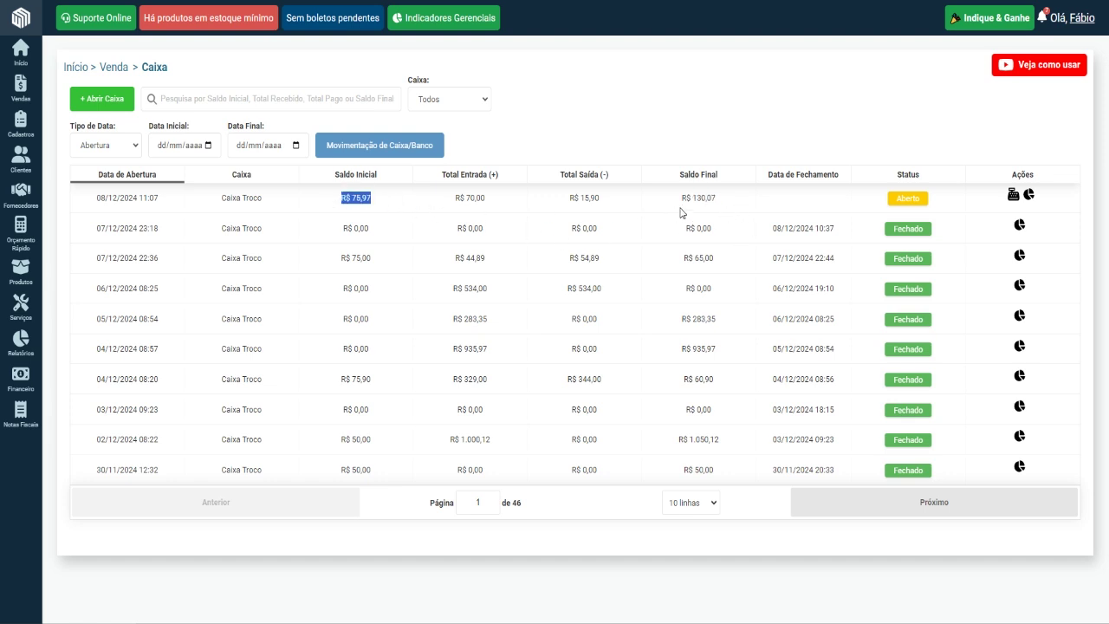
pyautogui.moveTo(680, 213); pyautogui.dragTo(728, 204)
pyautogui.click(735, 208)
pyautogui.moveTo(490, 202); pyautogui.dragTo(455, 201)
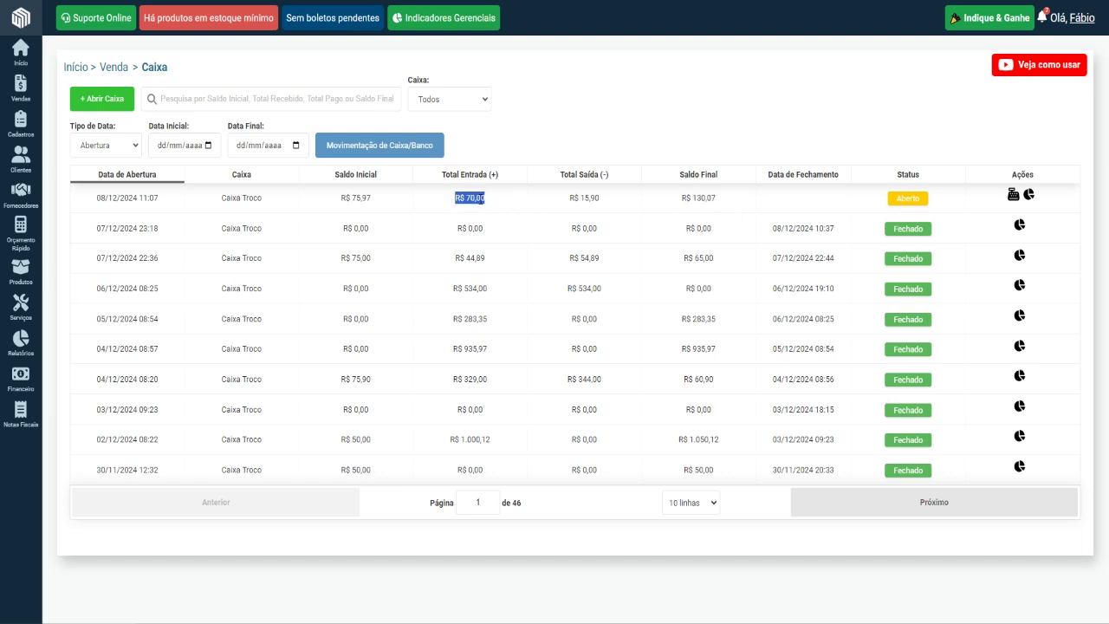
pyautogui.click(497, 206)
pyautogui.doubleClick(368, 228)
pyautogui.click(382, 232)
# - Create a new Caixa/Banco movement of type Transferência with the description "Sangria Troco - Financeiro"
pyautogui.click(391, 157)
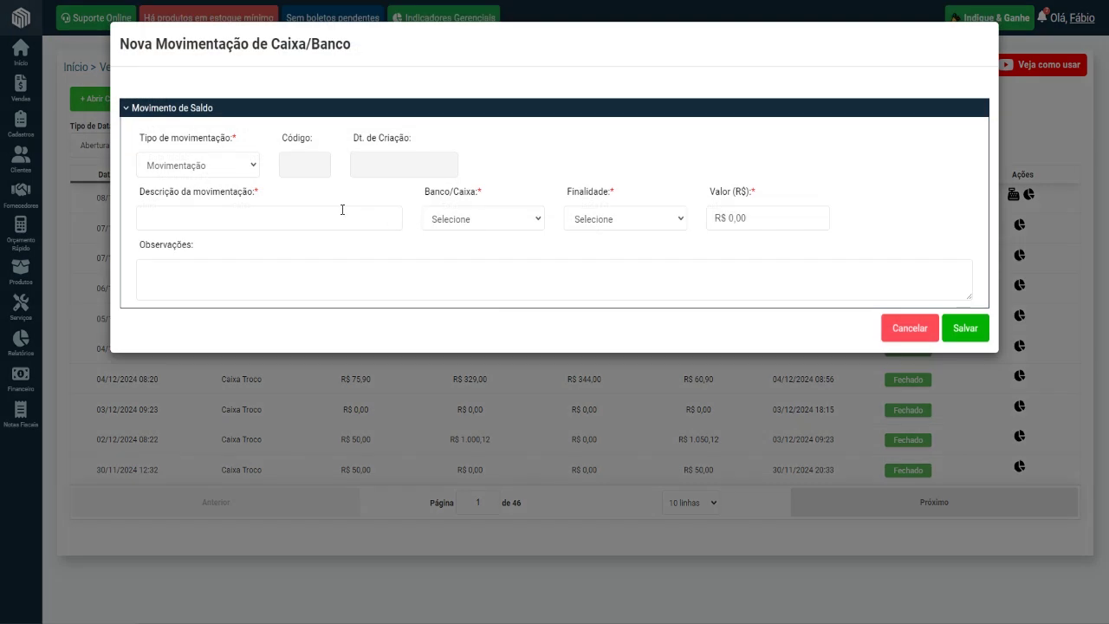
pyautogui.click(239, 167)
pyautogui.click(241, 198)
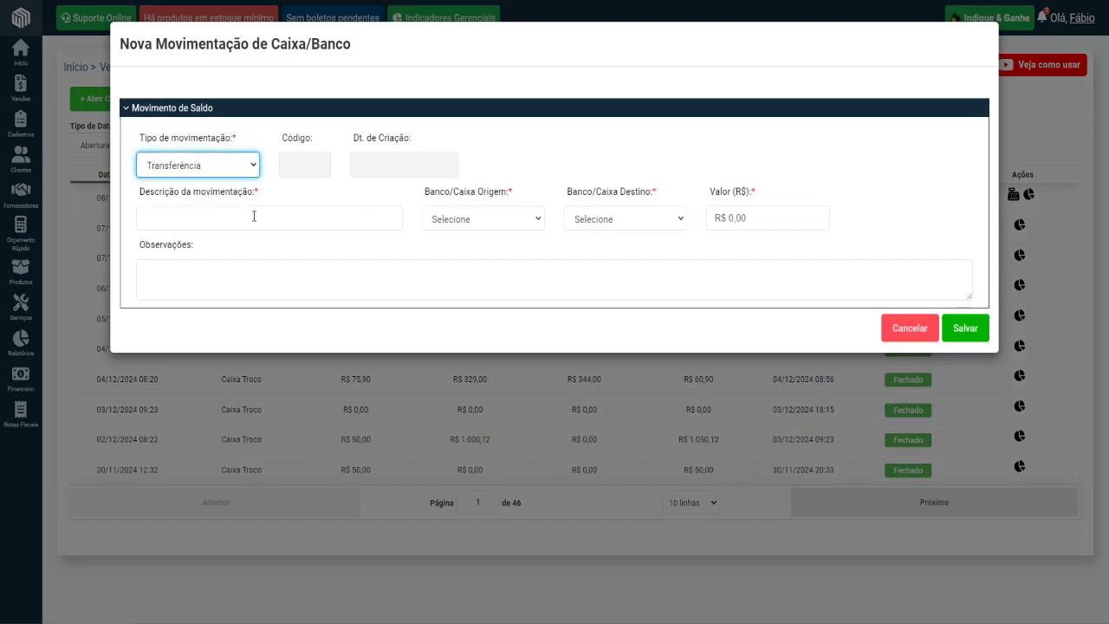
pyautogui.click(254, 217)
pyautogui.write('sang')
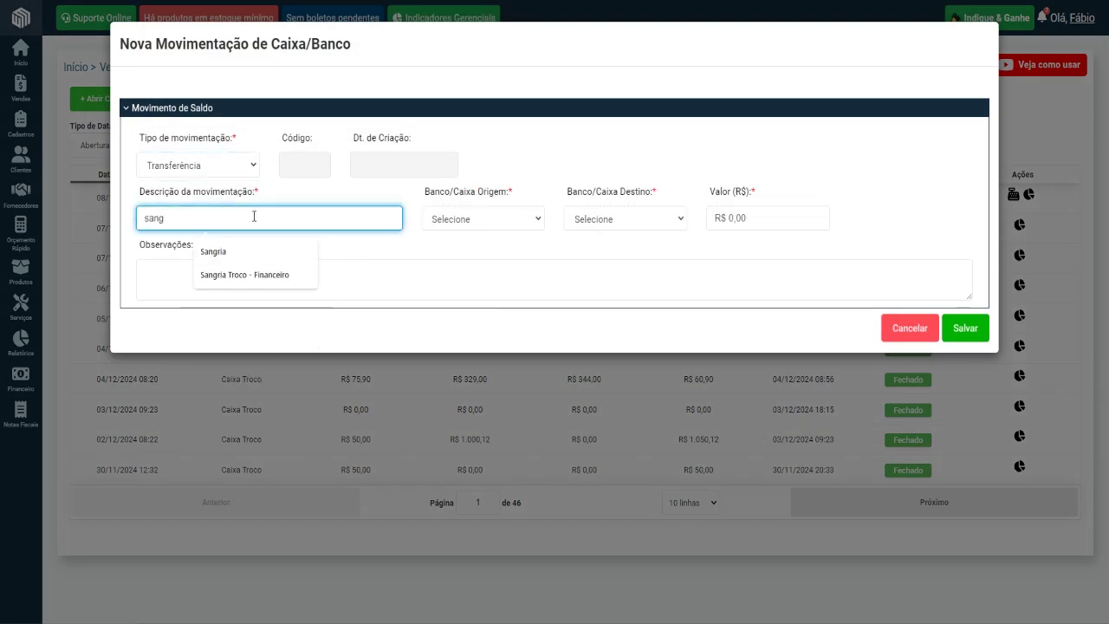
pyautogui.click(284, 275)
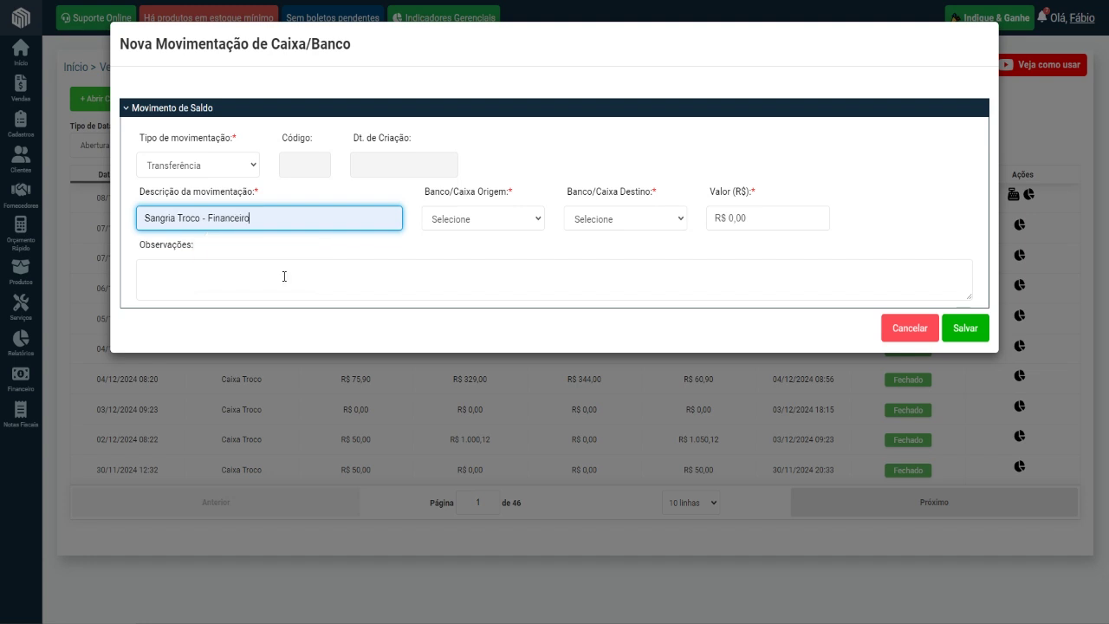
# - Set the transfer to R$ 70,00 from Caixa Troco to Caixa financeiro, then save it as finalized with the balance transferred
pyautogui.click(488, 222)
pyautogui.click(496, 274)
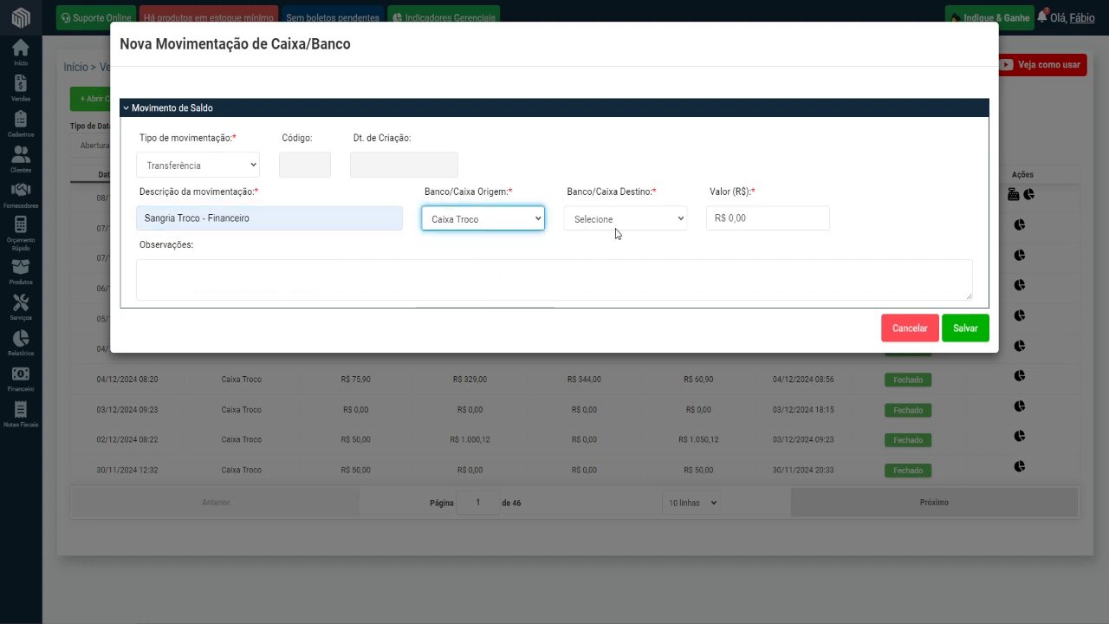
pyautogui.click(618, 224)
pyautogui.click(607, 261)
pyautogui.click(758, 224)
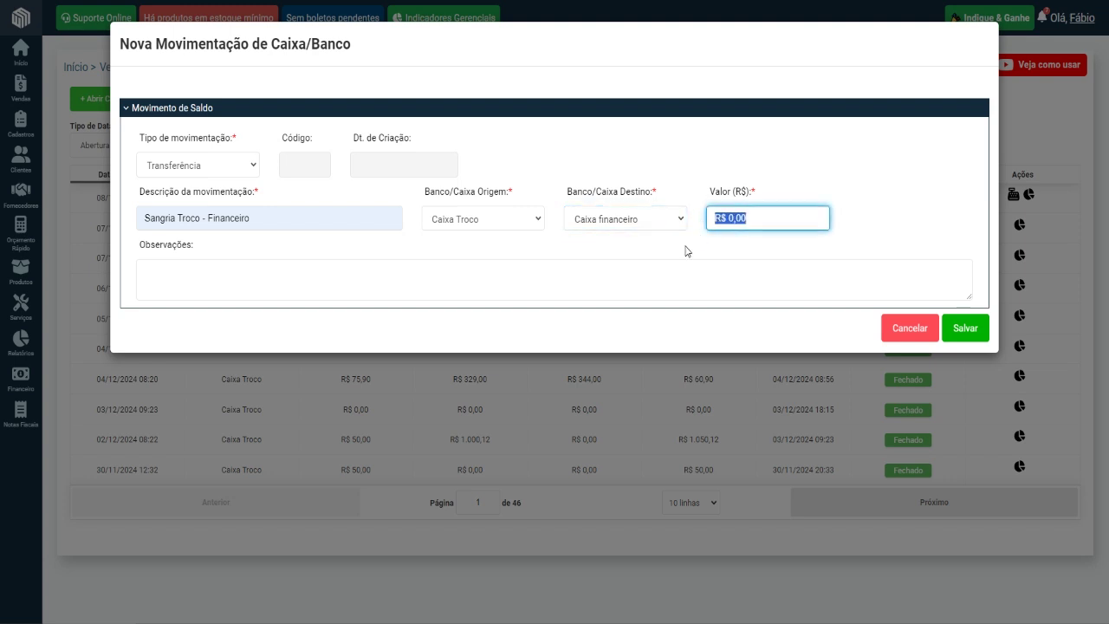
pyautogui.write('70,00')
pyautogui.click(968, 329)
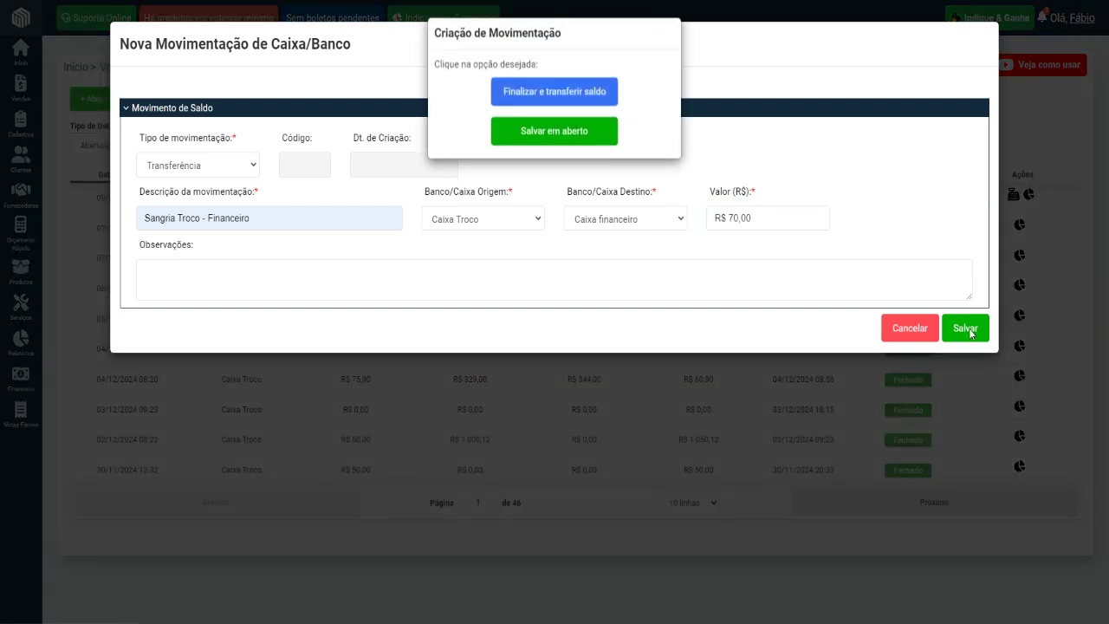
pyautogui.click(554, 96)
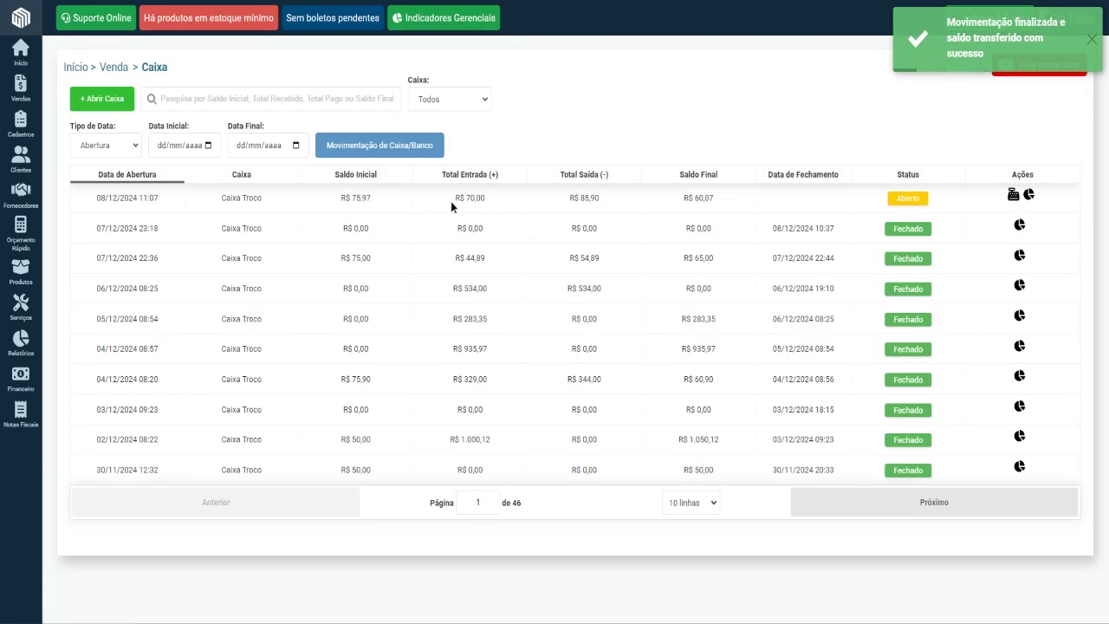
# - Check the open Caixa Troco register's Total Entrada, then close the register and confirm the closing
pyautogui.moveTo(451, 205); pyautogui.dragTo(487, 203)
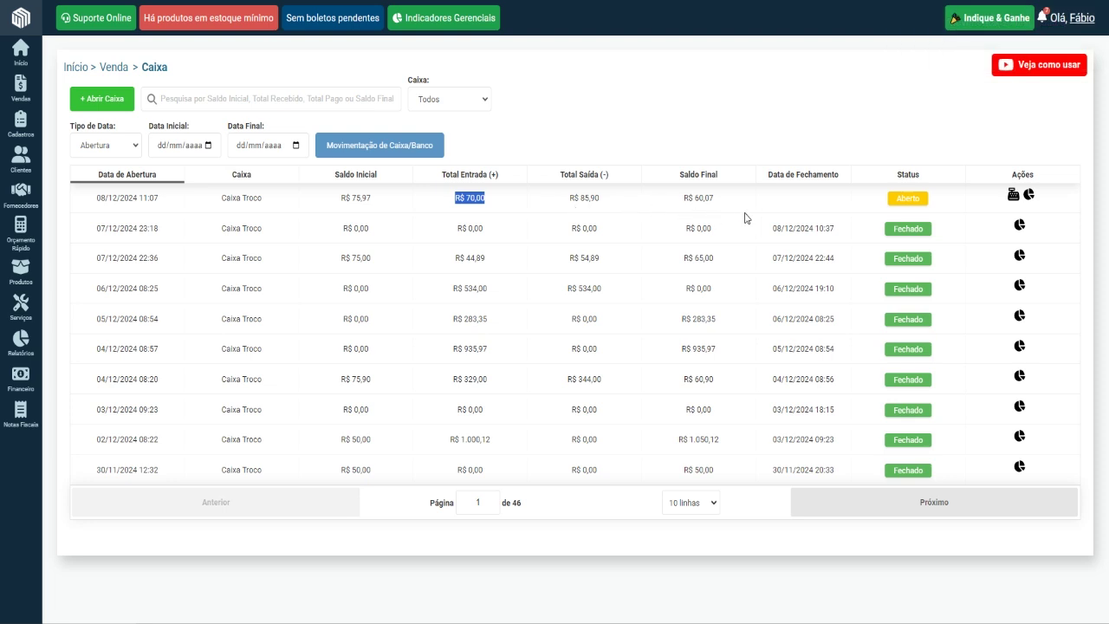
pyautogui.click(1013, 196)
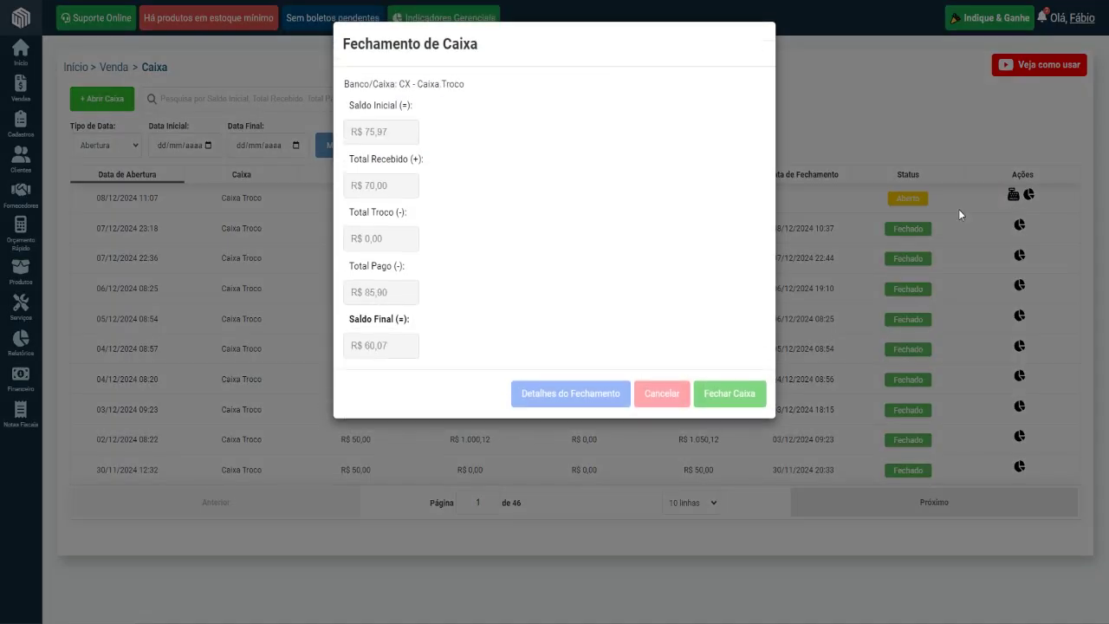
pyautogui.click(741, 398)
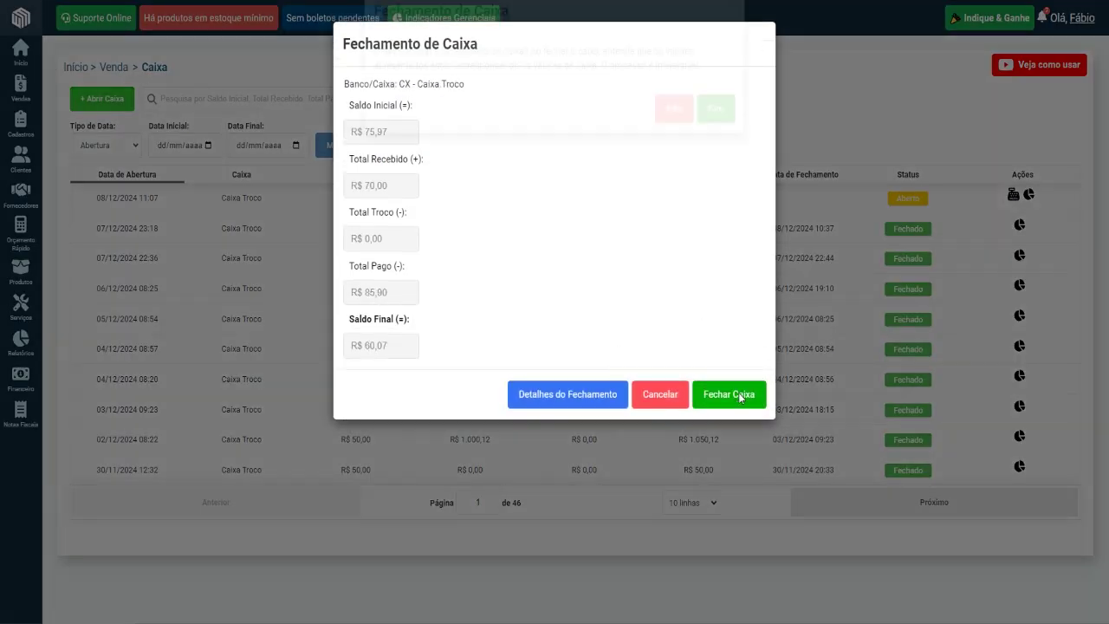
pyautogui.click(711, 144)
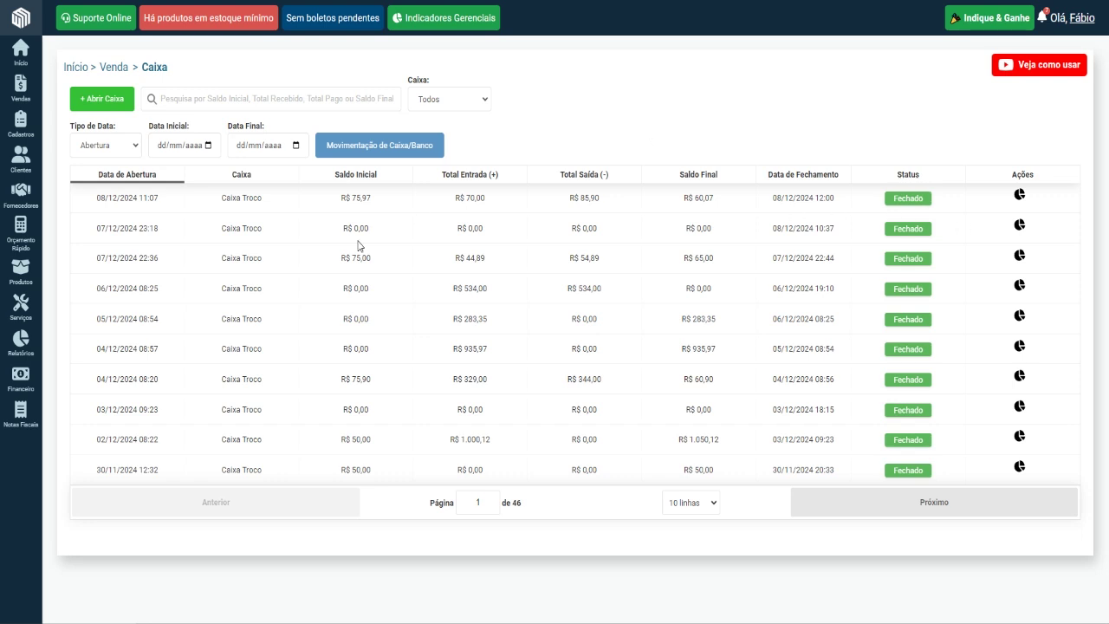
# - Open the Fluxo de Caixa financial report and include CX - Caixa financeiro alongside CX - Caixa Troco
pyautogui.moveTo(18, 380)
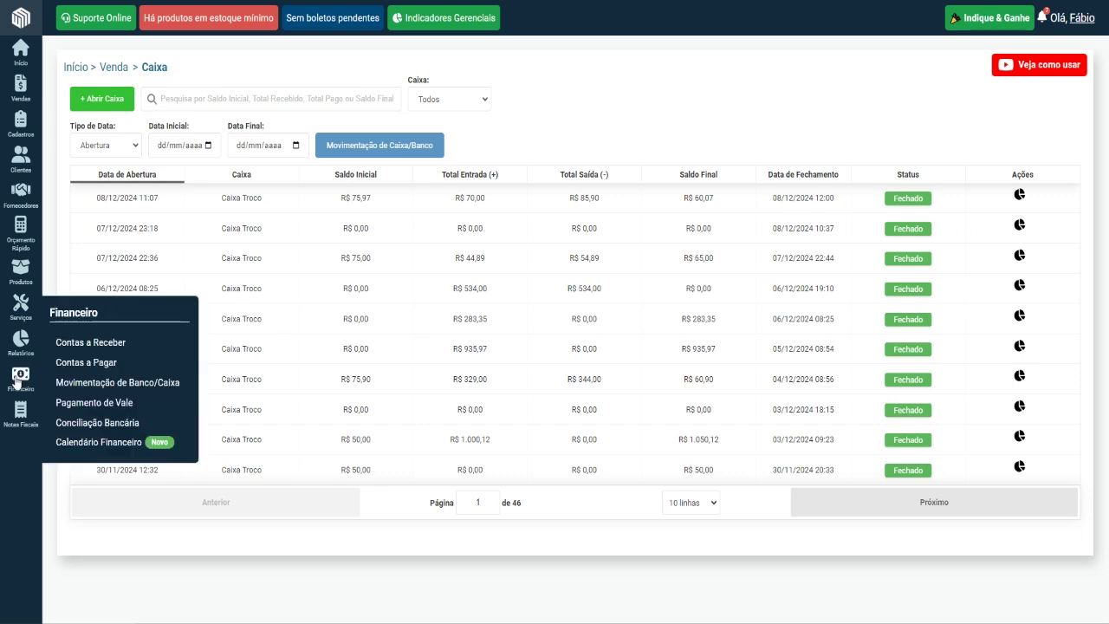
pyautogui.moveTo(18, 349)
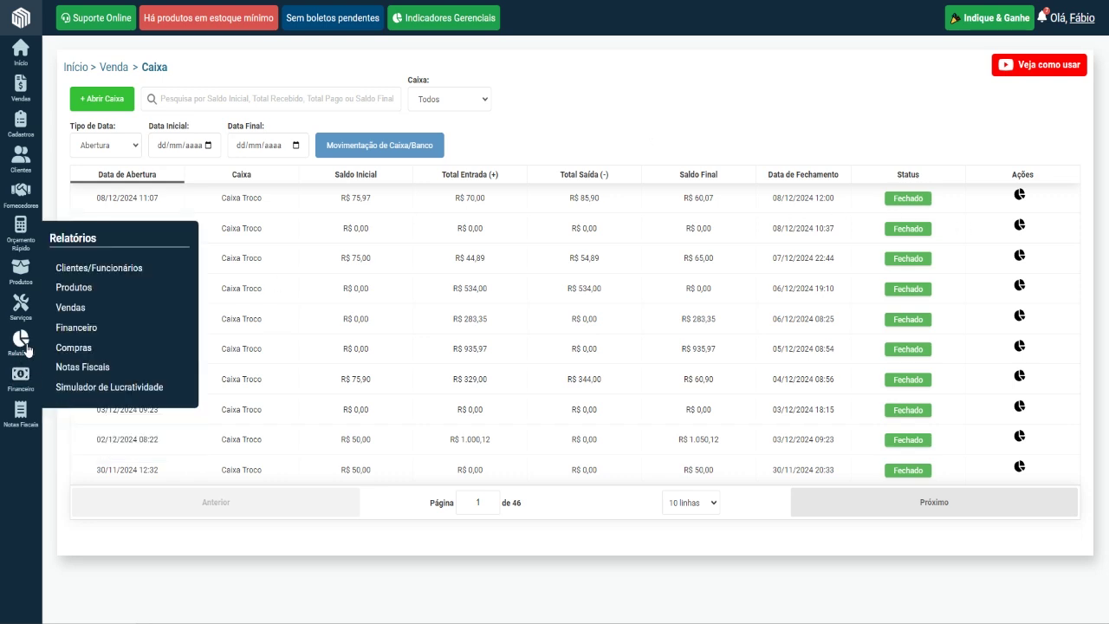
pyautogui.moveTo(85, 332)
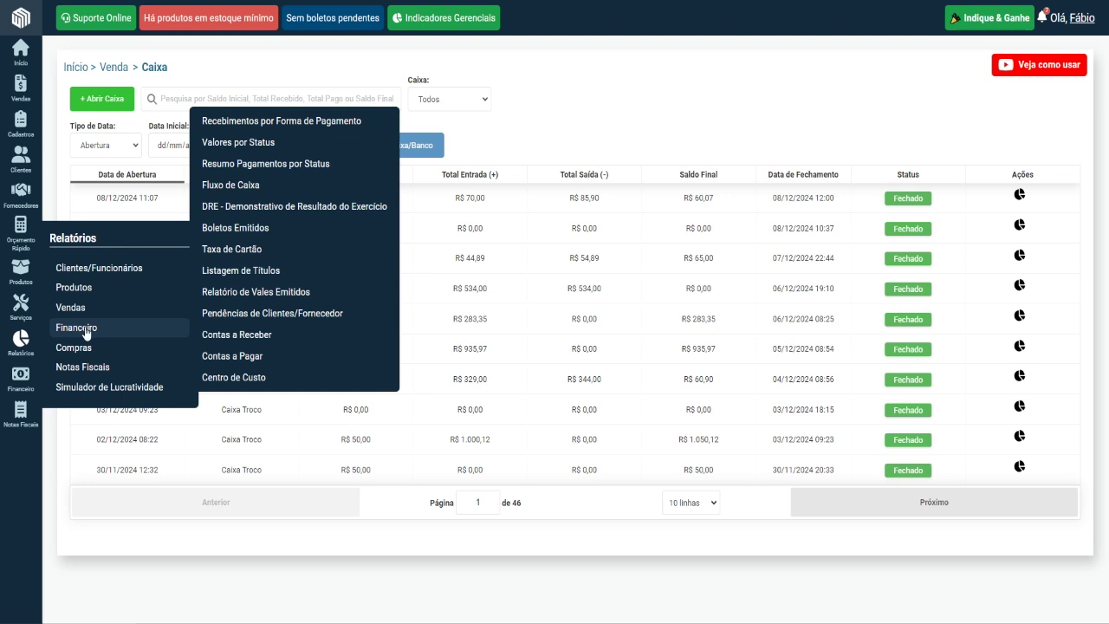
pyautogui.click(265, 192)
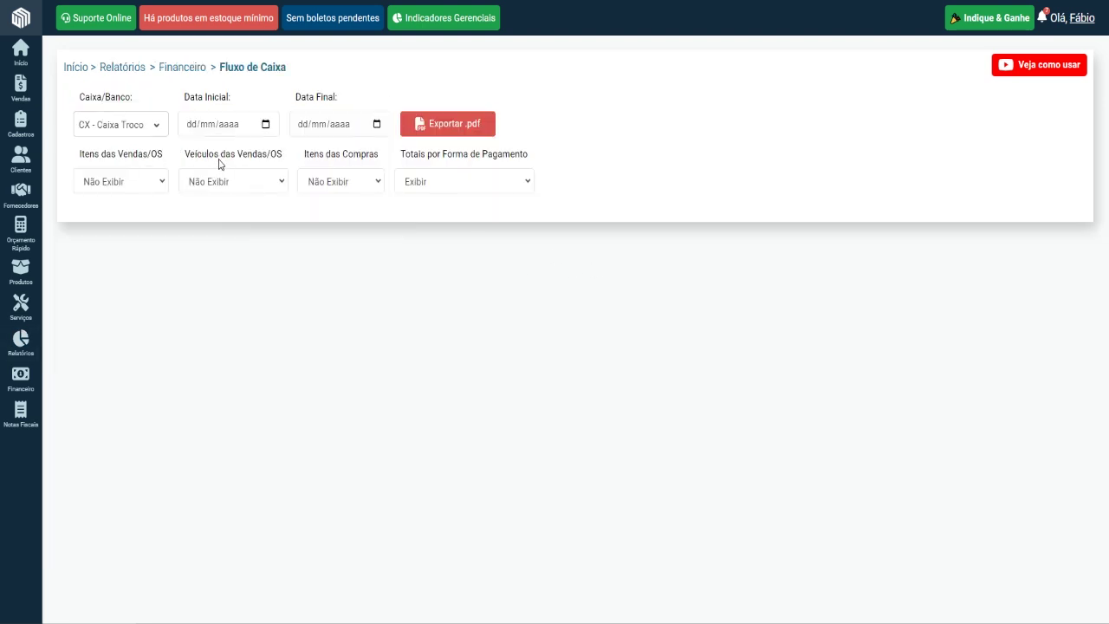
pyautogui.click(159, 128)
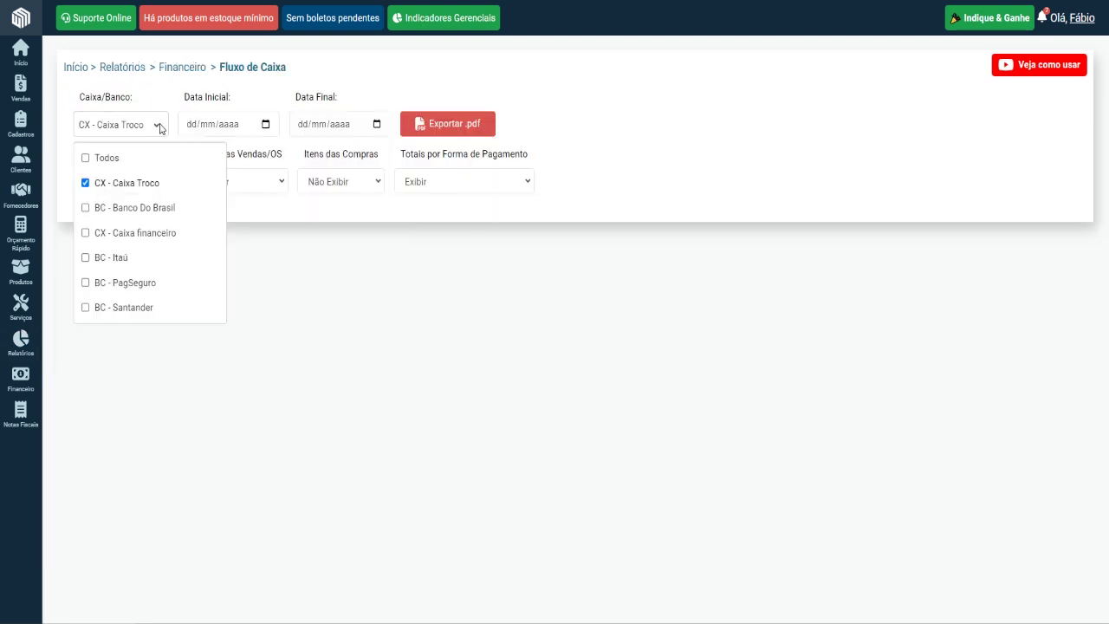
pyautogui.click(86, 234)
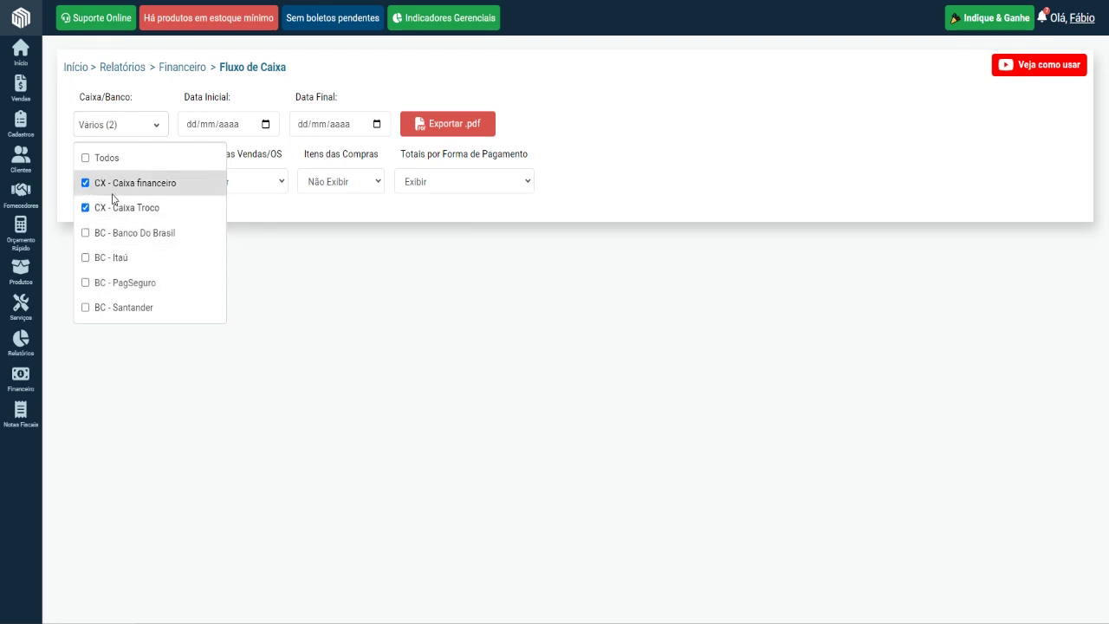
pyautogui.click(310, 228)
# - Set the report's start and end dates to 08/12/2024 and export it as a PDF
pyautogui.click(266, 124)
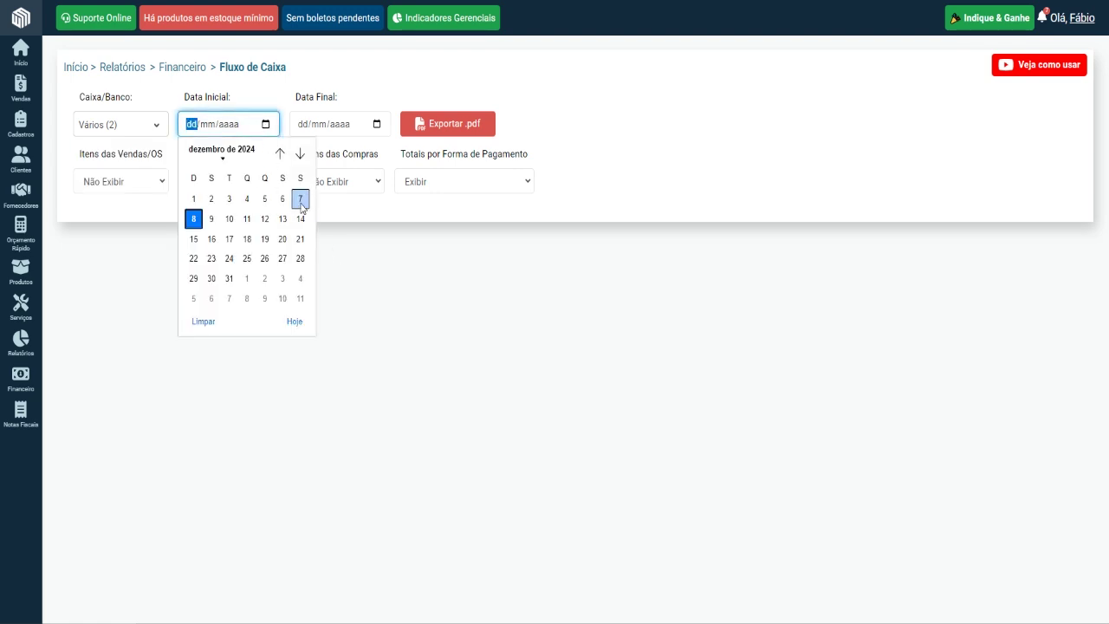
pyautogui.click(198, 221)
pyautogui.click(376, 124)
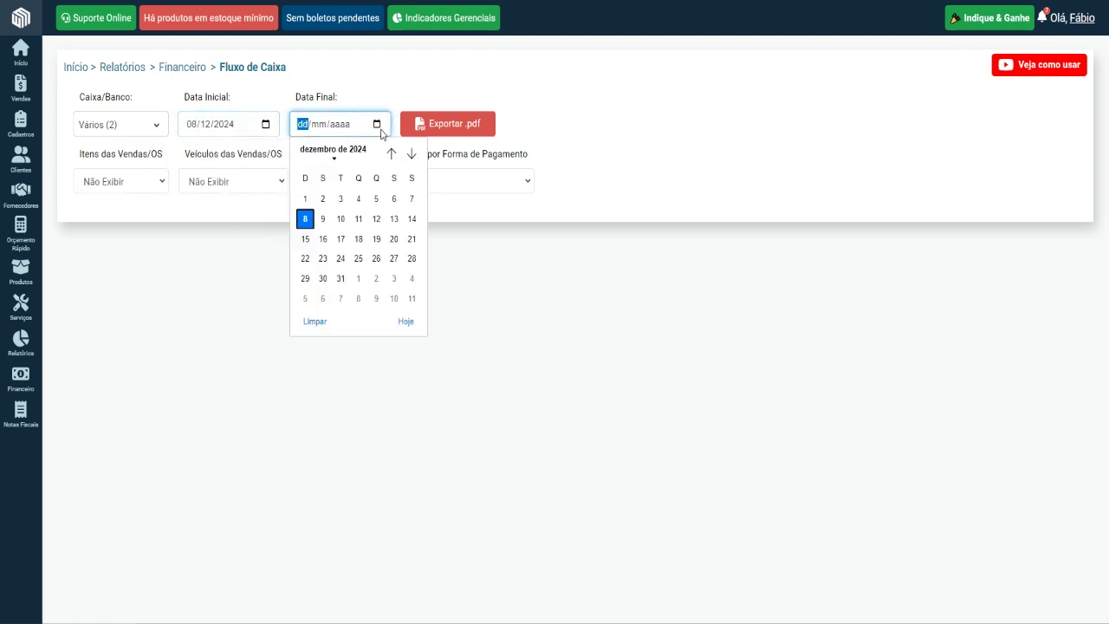
pyautogui.click(308, 224)
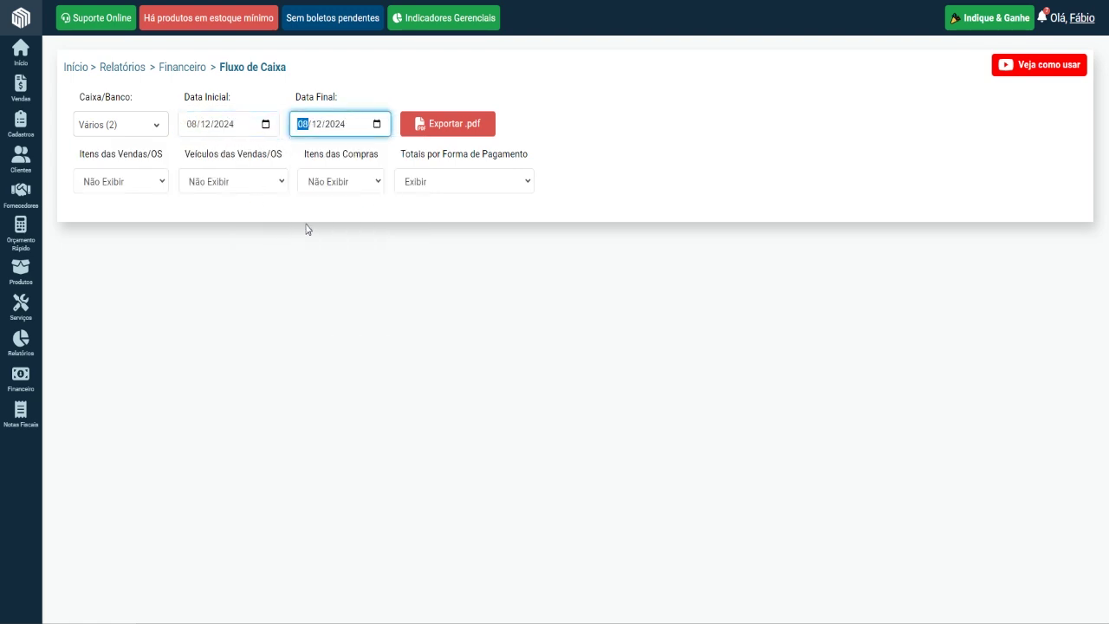
pyautogui.click(451, 125)
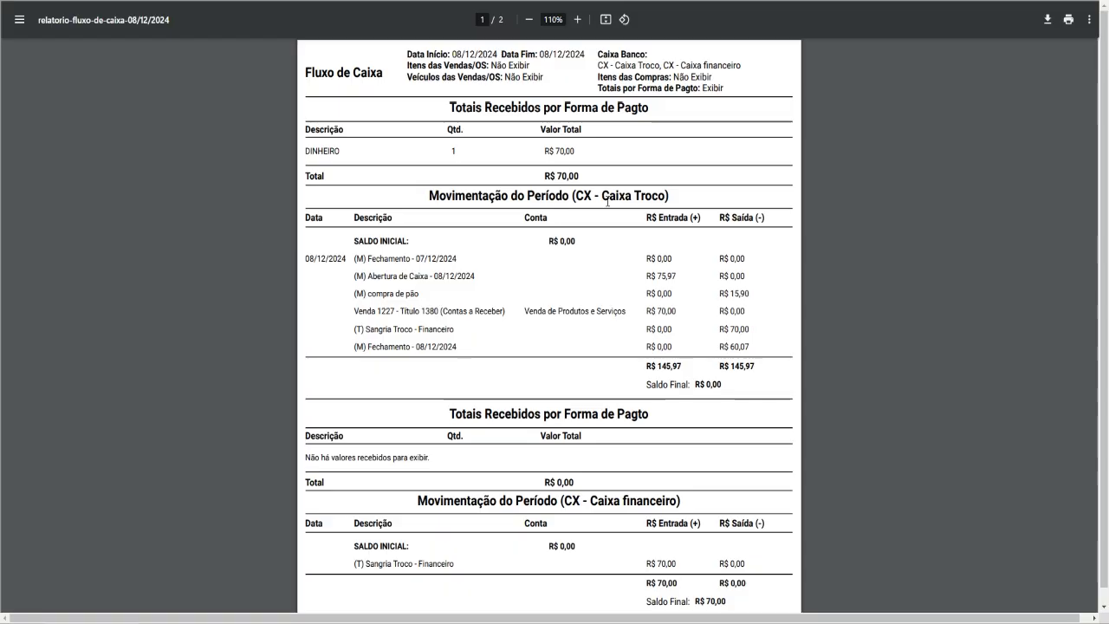
# - Examine the Caixa Troco movements in the cash flow report: register opening, bread purchase, sale receipt and Sangria transfer
pyautogui.doubleClick(650, 196)
pyautogui.moveTo(651, 196); pyautogui.dragTo(430, 196)
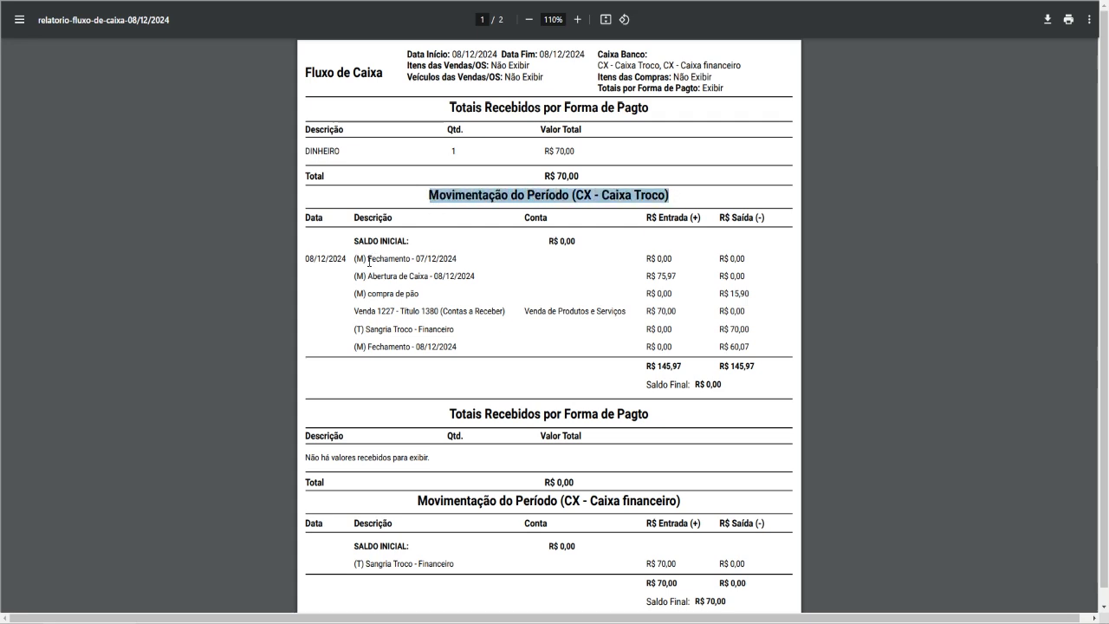
pyautogui.moveTo(356, 279); pyautogui.dragTo(596, 272)
pyautogui.click(634, 277)
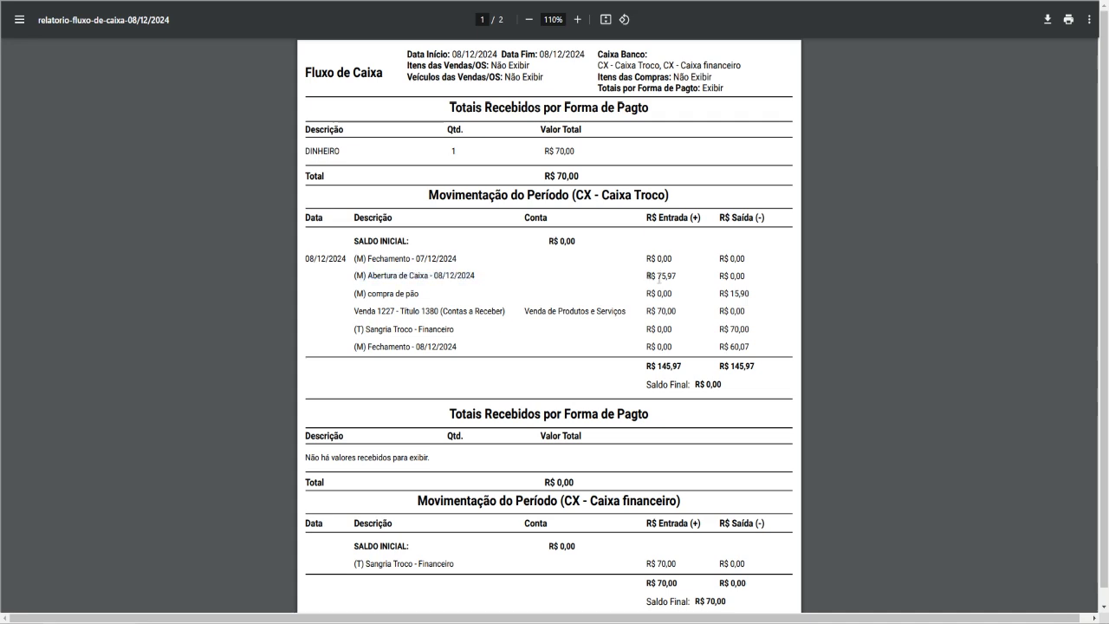
pyautogui.tripleClick(659, 278)
pyautogui.moveTo(718, 295); pyautogui.dragTo(751, 297)
pyautogui.moveTo(645, 311); pyautogui.dragTo(678, 311)
pyautogui.moveTo(365, 329); pyautogui.dragTo(464, 332)
pyautogui.click(539, 338)
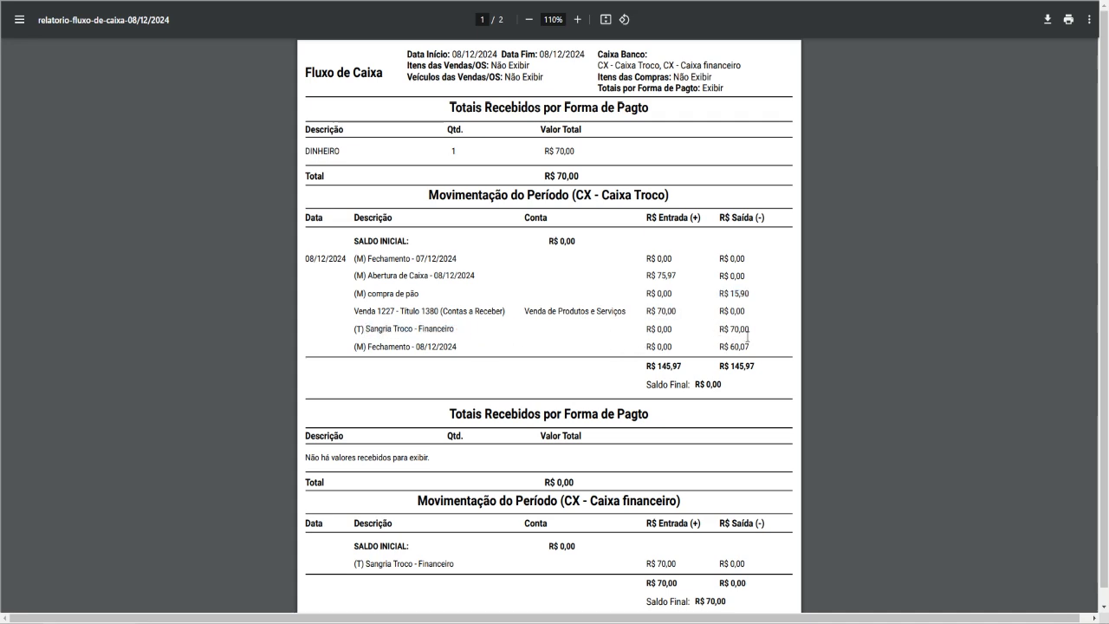
# - Check the Sangria outflow, the 08/12/2024 closing entry and the Saldo Final in the report's Caixa Troco section
pyautogui.moveTo(751, 329); pyautogui.dragTo(718, 330)
pyautogui.click(577, 350)
pyautogui.moveTo(714, 346); pyautogui.dragTo(694, 384)
# - Examine the Caixa financeiro section of the report, checking the Sangria Troco - Financeiro entry and its Saldo Final
pyautogui.scroll(-1, 593, 359)
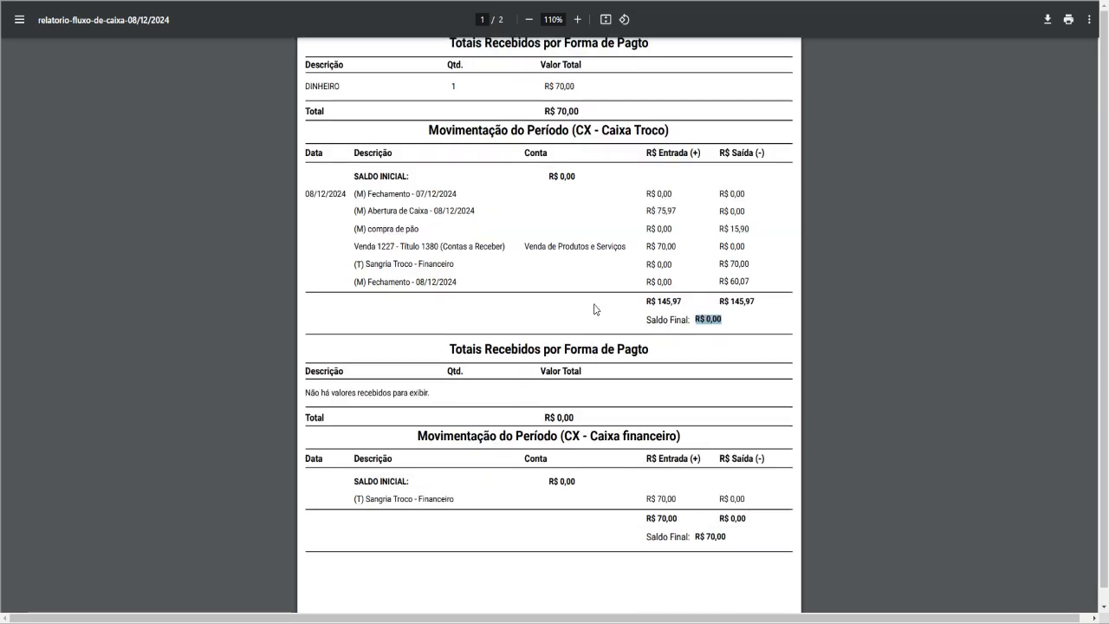
pyautogui.scroll(-2, 597, 329)
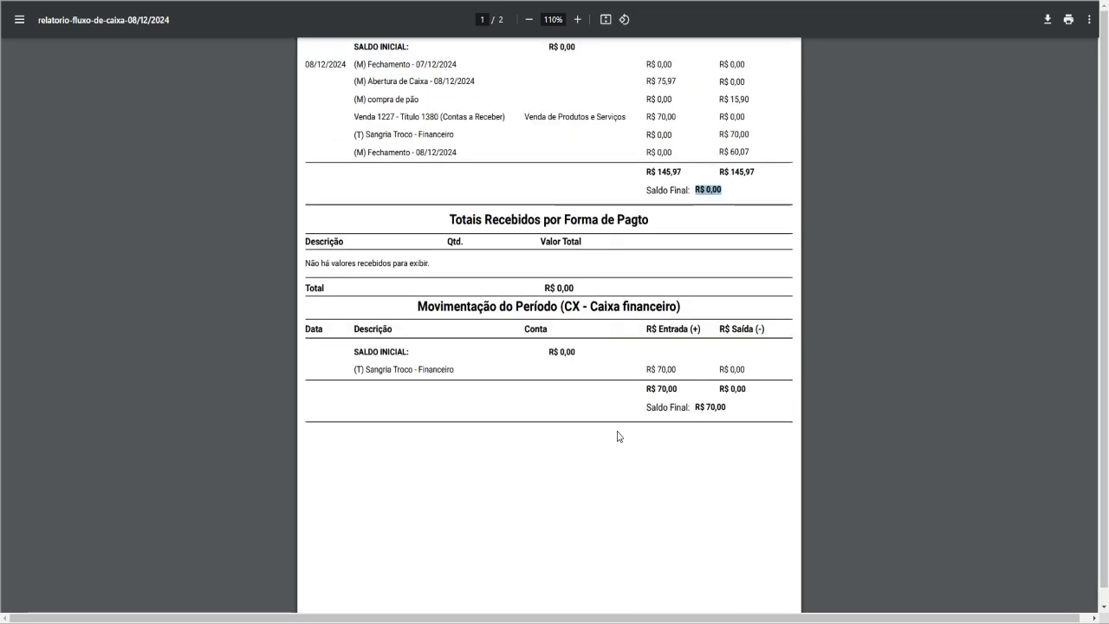
pyautogui.moveTo(365, 370); pyautogui.dragTo(468, 373)
pyautogui.click(617, 387)
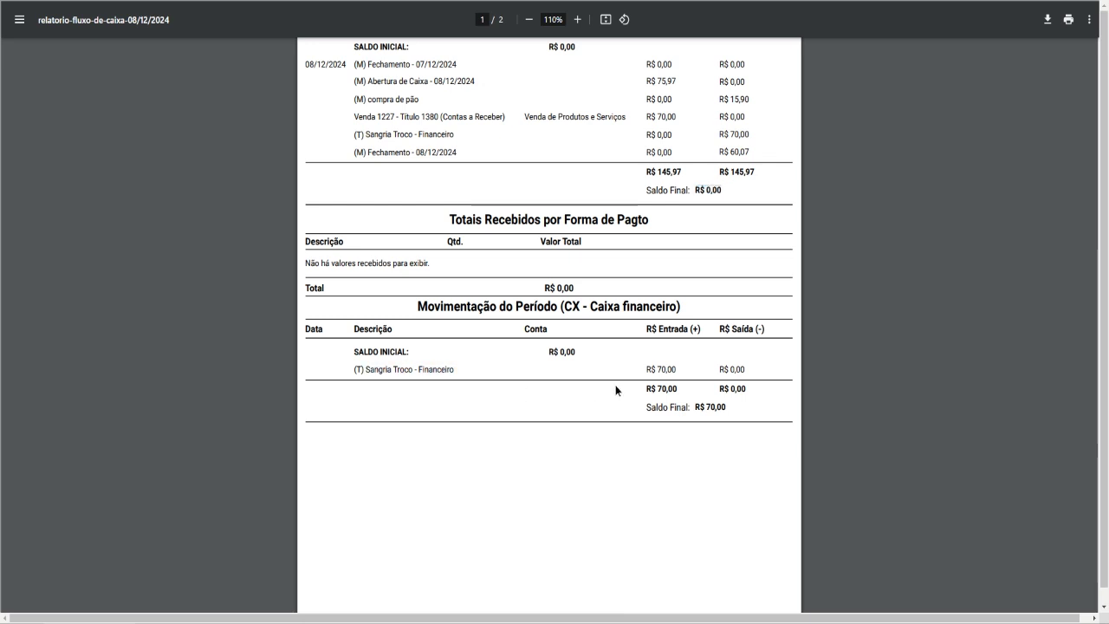
pyautogui.moveTo(647, 371); pyautogui.dragTo(728, 407)
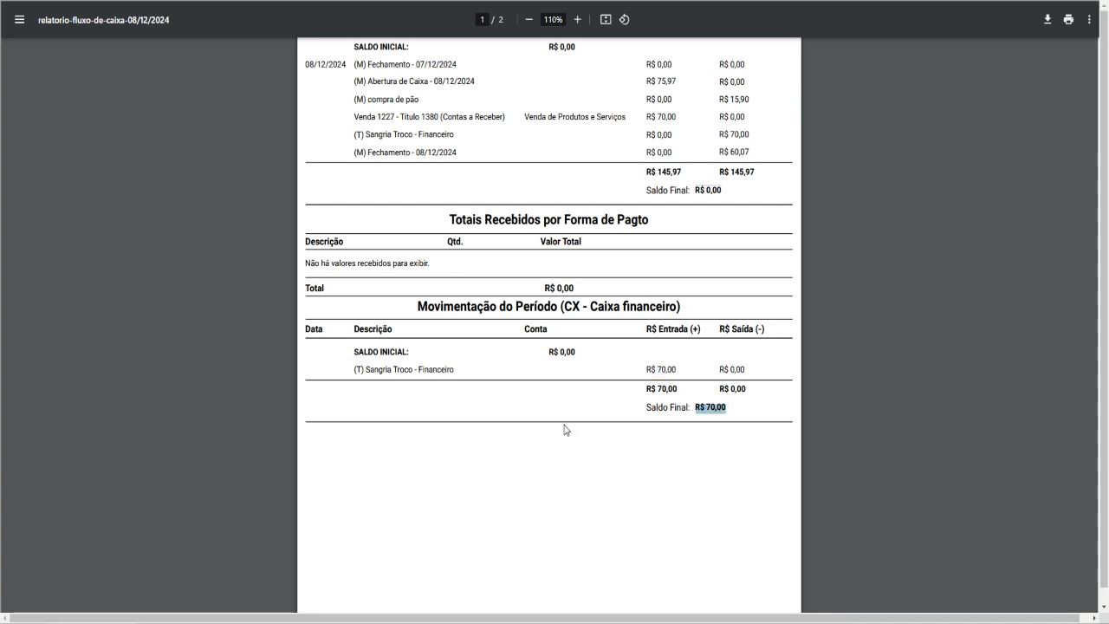
pyautogui.scroll(1, 564, 430)
pyautogui.scroll(1, 564, 430)
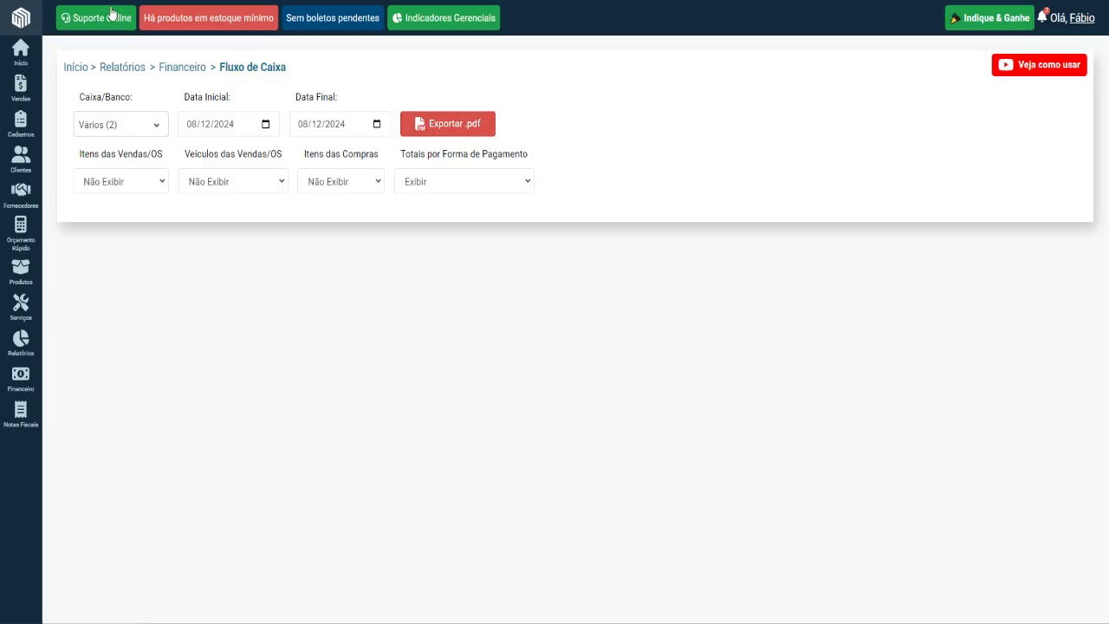
# - Compare the report's Caixa financeiro and Caixa Troco sections, including the outflow of the compra de pão entry
pyautogui.moveTo(25, 93)
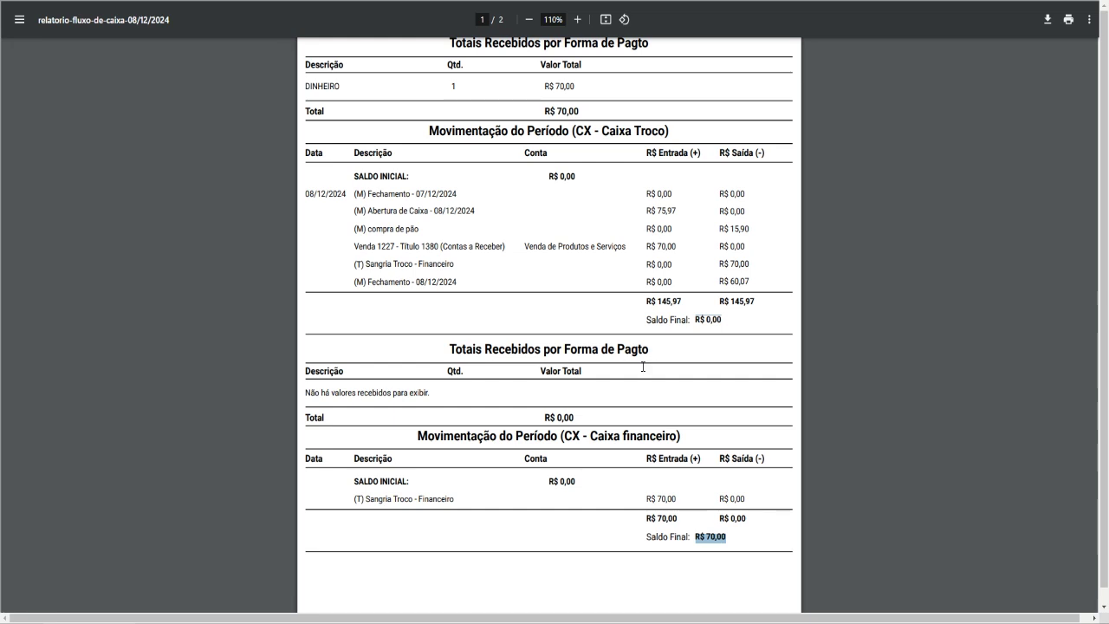
pyautogui.moveTo(690, 440); pyautogui.dragTo(560, 438)
pyautogui.click(689, 439)
pyautogui.moveTo(689, 440); pyautogui.dragTo(559, 438)
pyautogui.click(624, 130)
pyautogui.moveTo(561, 132); pyautogui.dragTo(687, 134)
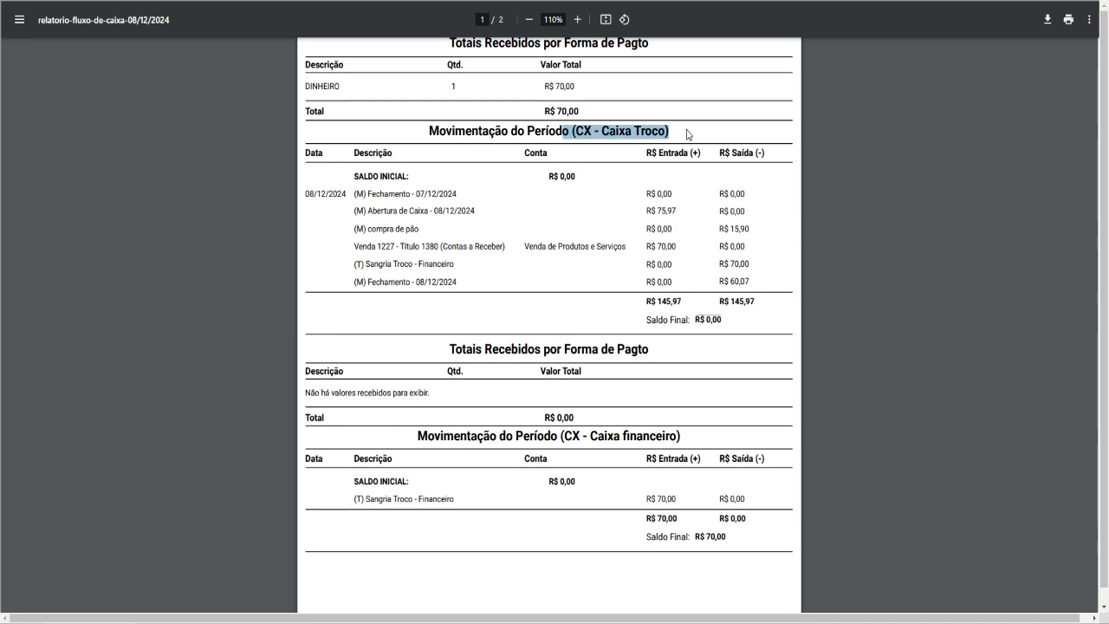
pyautogui.click(687, 135)
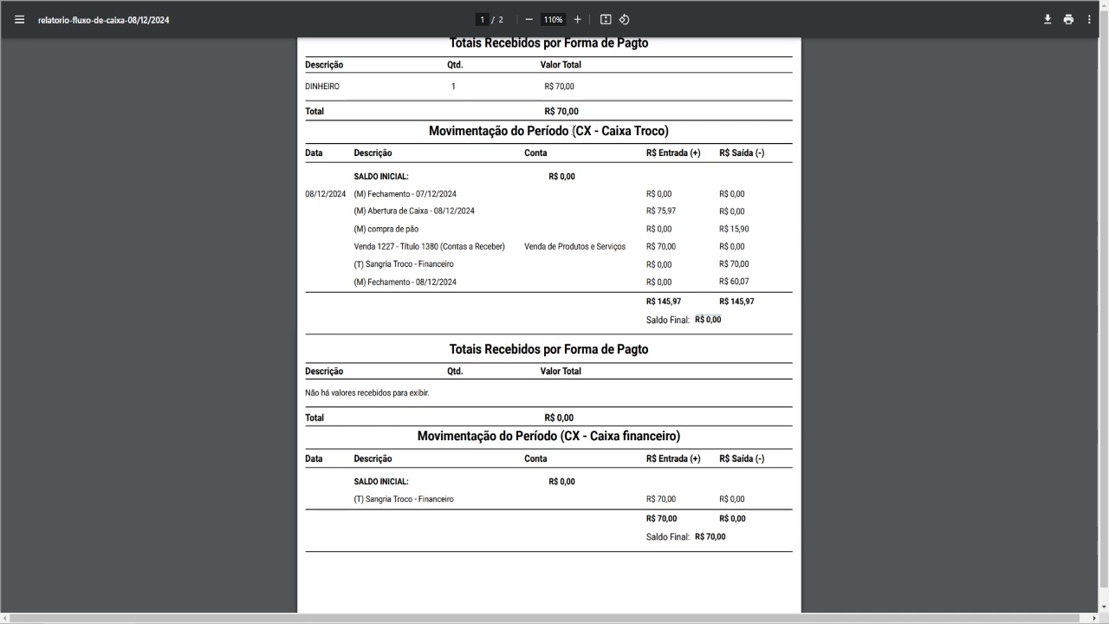
pyautogui.moveTo(563, 132); pyautogui.dragTo(681, 129)
pyautogui.click(690, 133)
pyautogui.moveTo(716, 232); pyautogui.dragTo(751, 231)
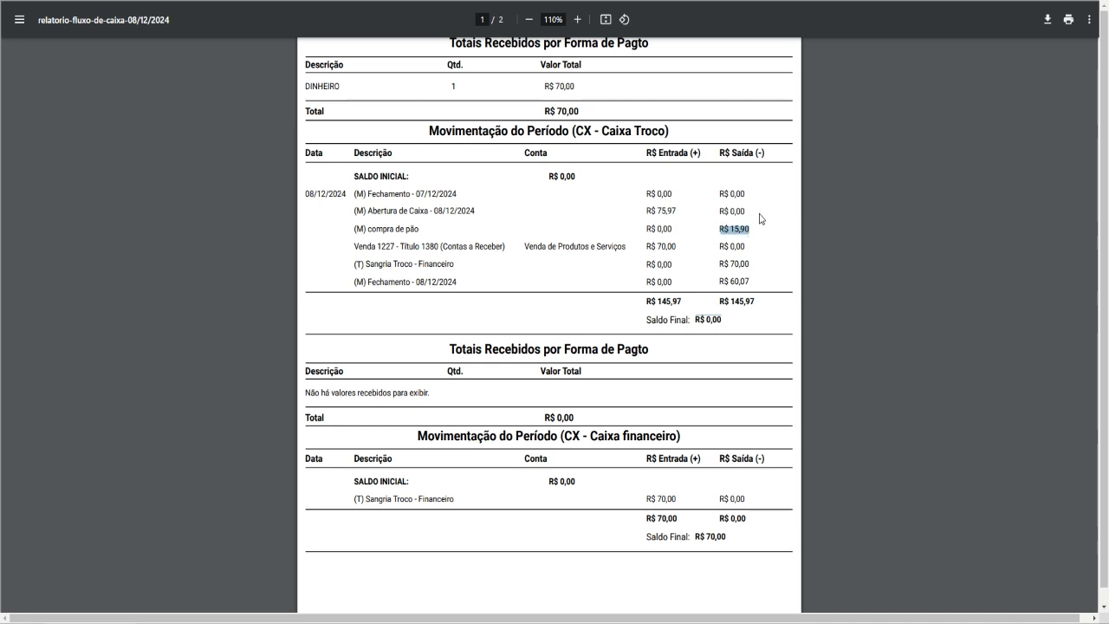